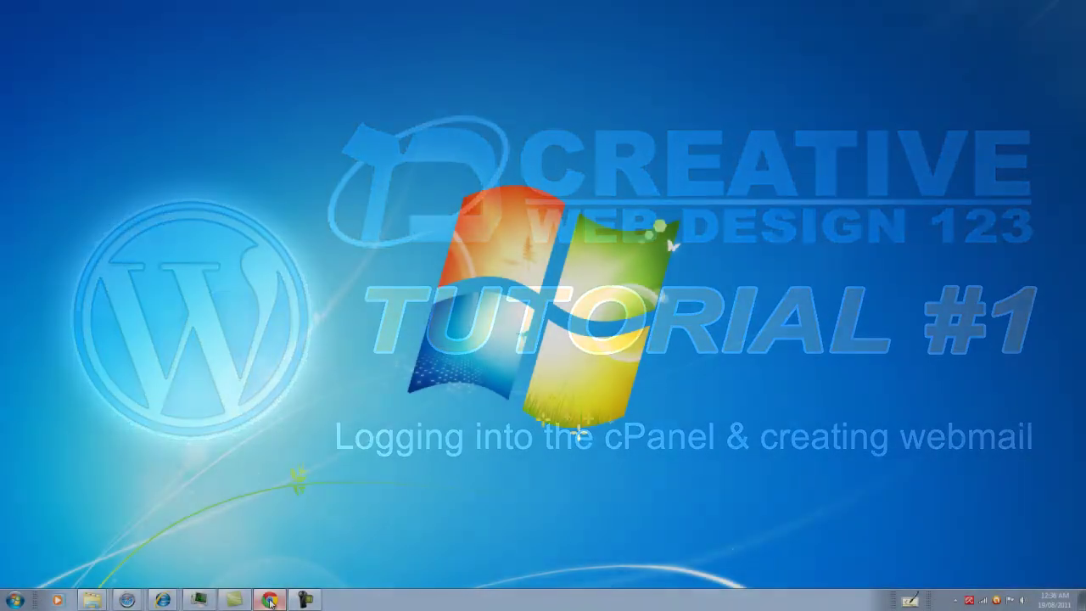
Load the cPanel login page at charleslojko.com/cpanel in Chrome
left_click(268, 601)
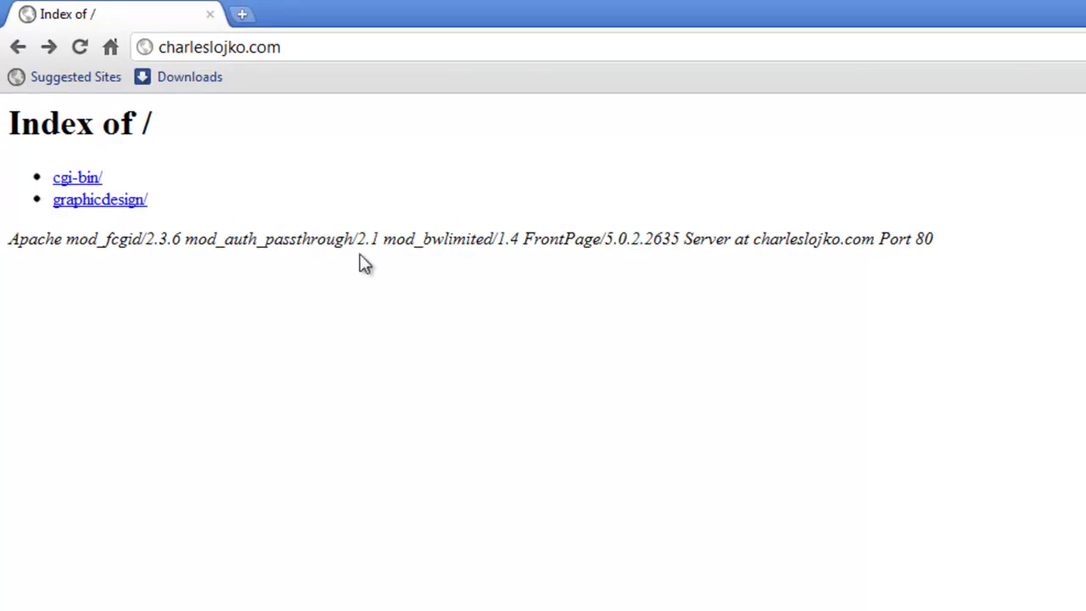
left_click(315, 48)
left_click(314, 48)
type("/cpanel")
key("Return")
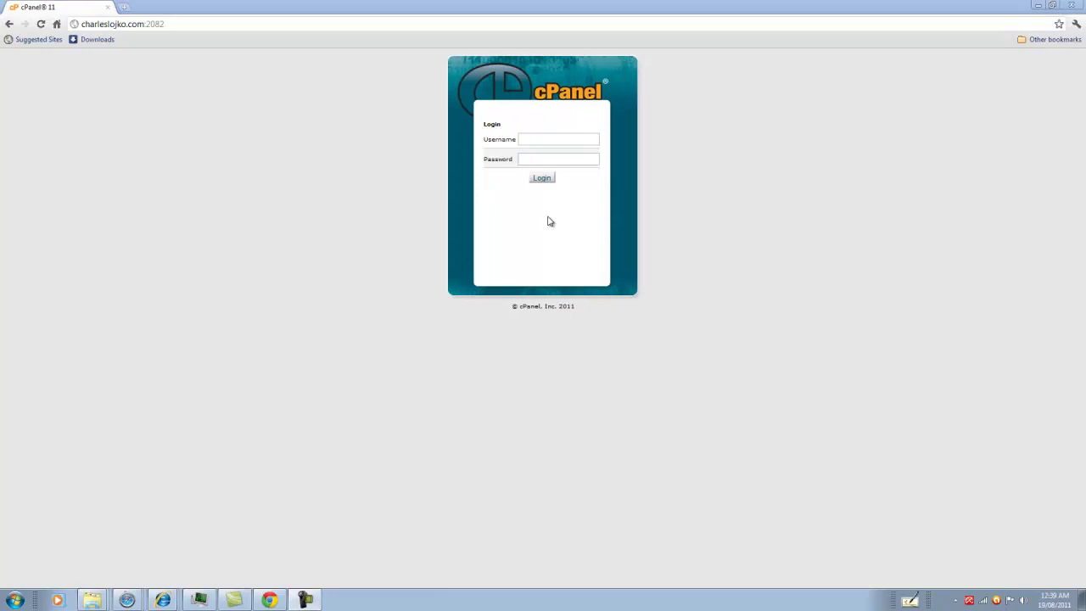
Log in to cPanel with the account username and a pasted password
left_click(525, 139)
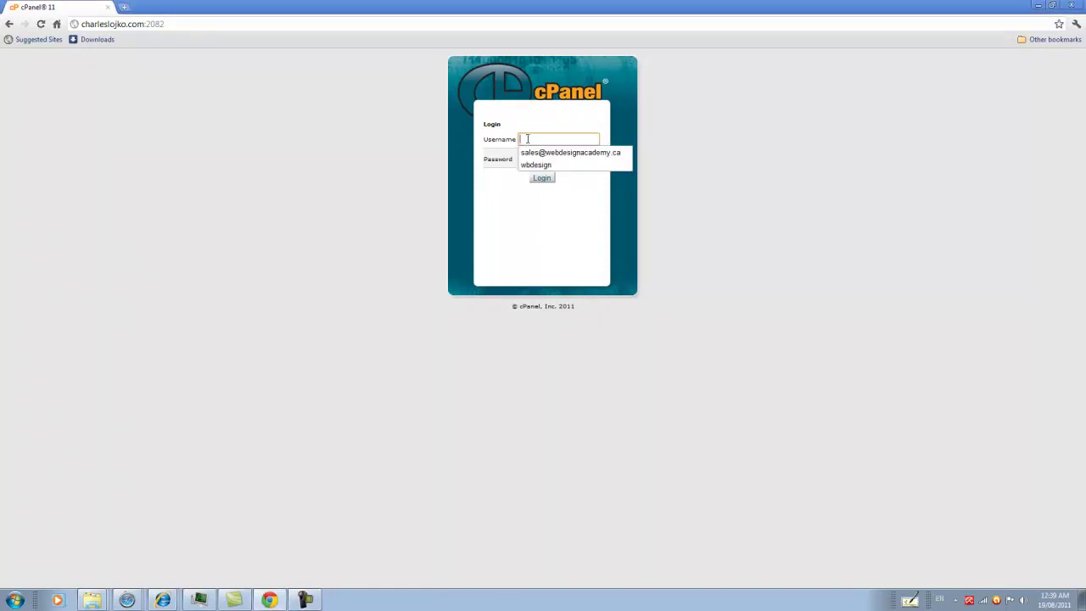
type("charles")
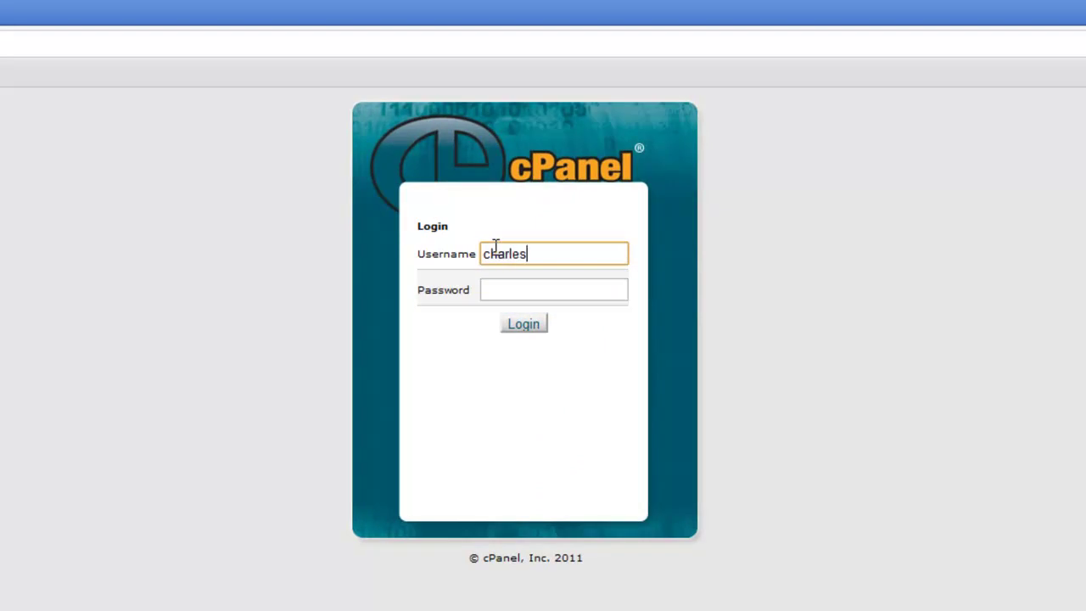
left_click(512, 291)
right_click(504, 290)
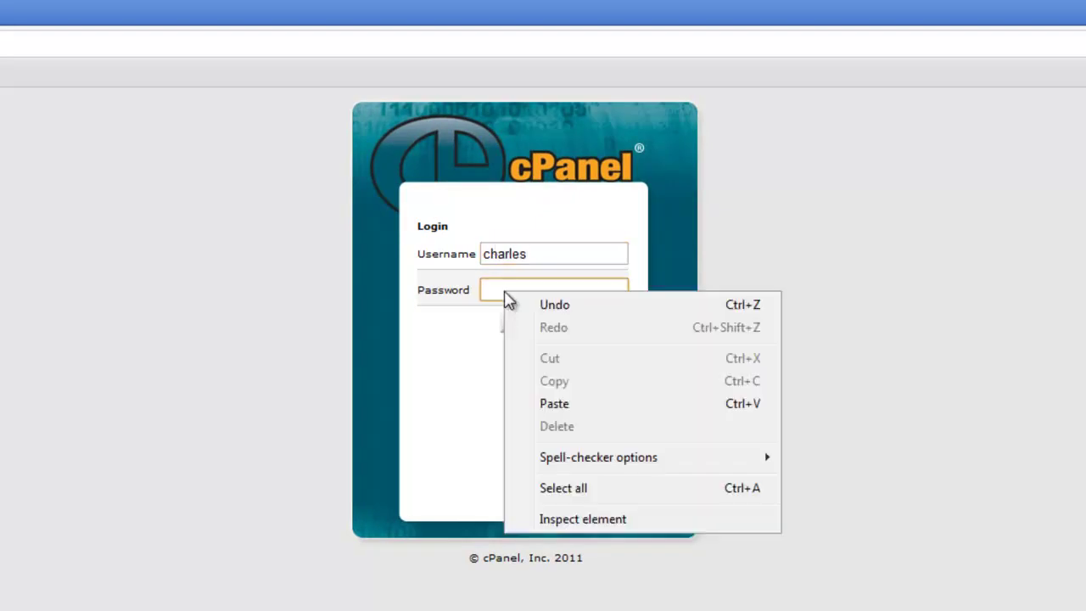
left_click(600, 411)
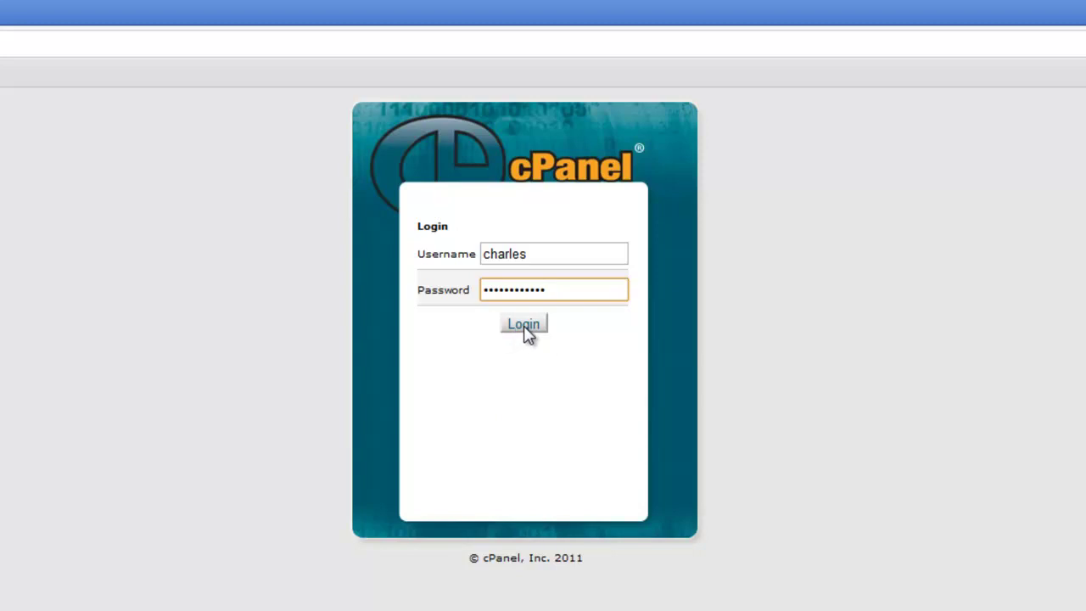
left_click(524, 332)
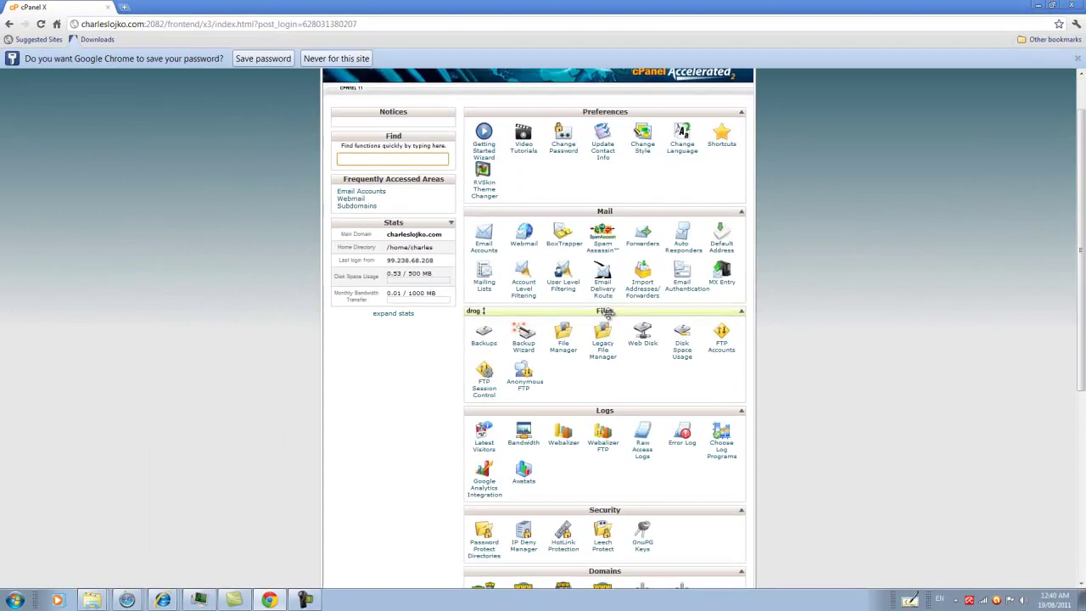
Scroll through the cPanel home dashboard sections and back up to the top
scroll(636, 428, "down", 1)
scroll(619, 407, "down", 2)
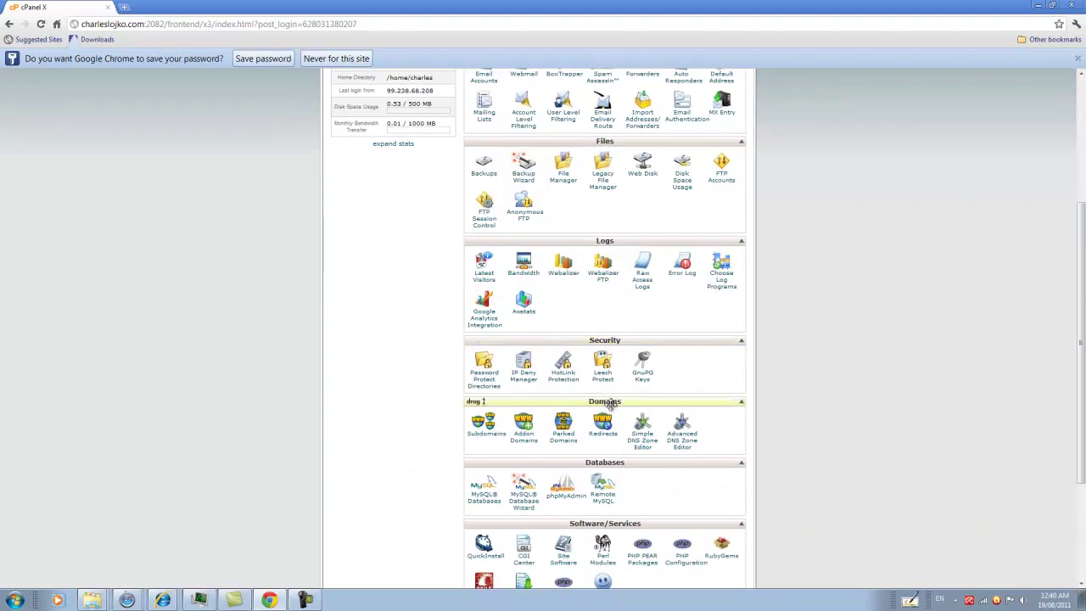
scroll(610, 405, "down", 1)
scroll(598, 407, "down", 2)
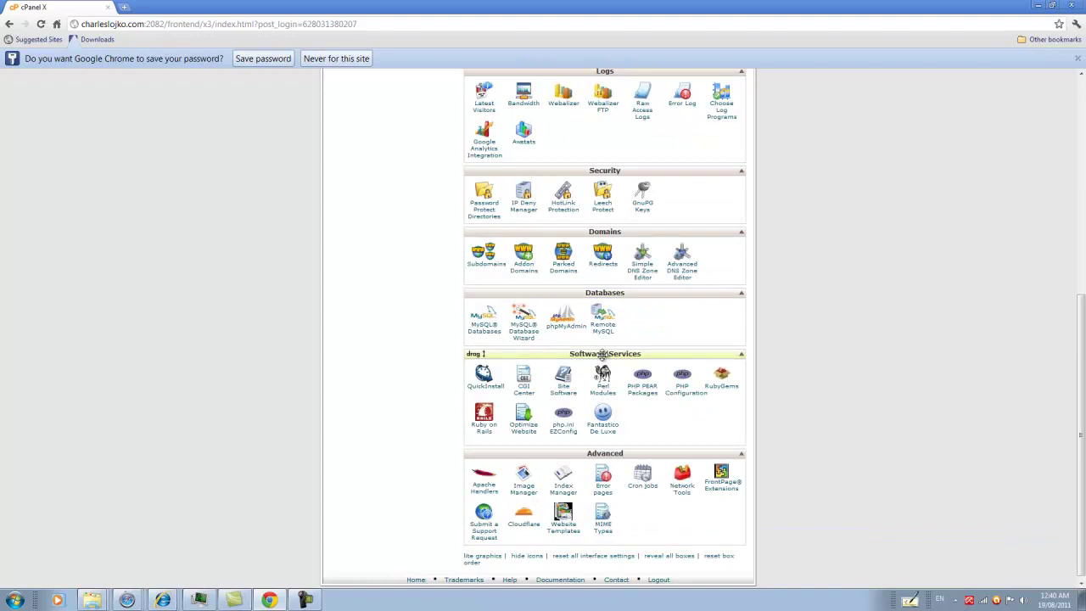
scroll(620, 407, "down", 1)
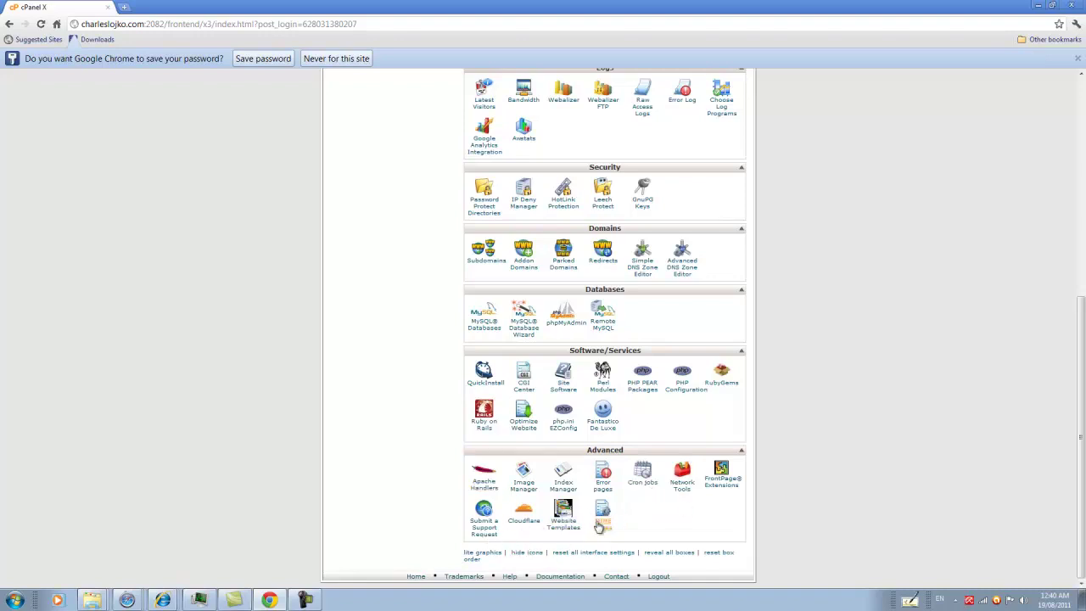
scroll(600, 535, "up", 3)
scroll(601, 534, "up", 2)
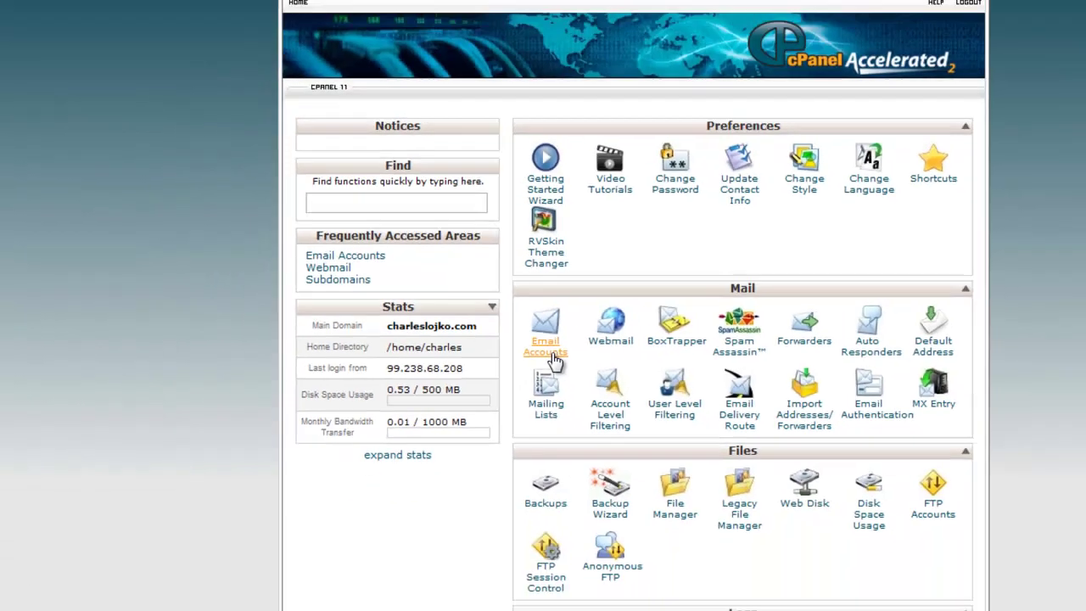
Open the Email Accounts page from the Mail section
left_click(555, 386)
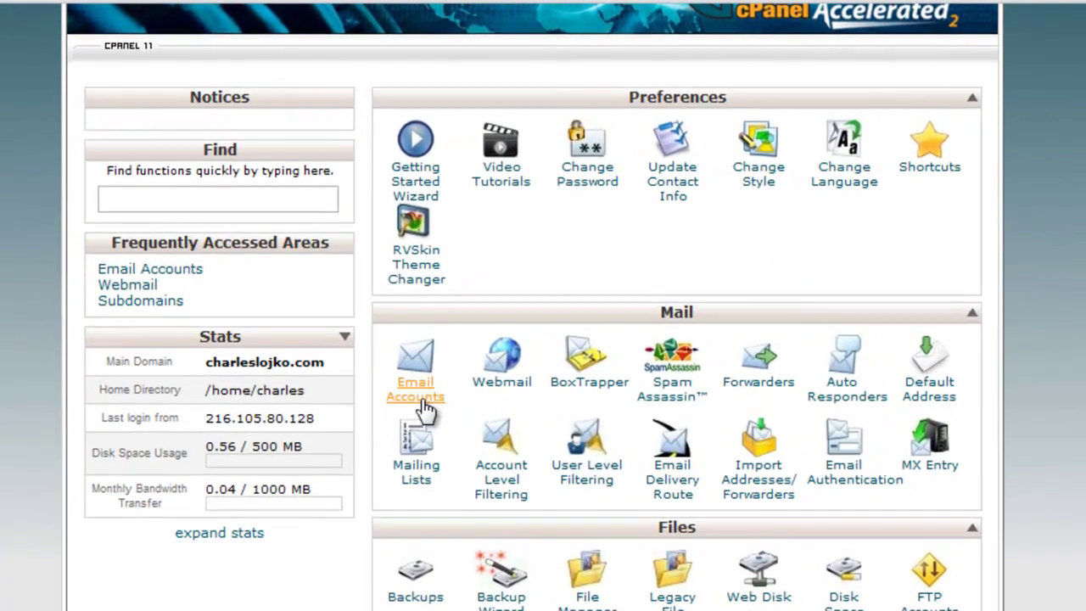
left_click(416, 391)
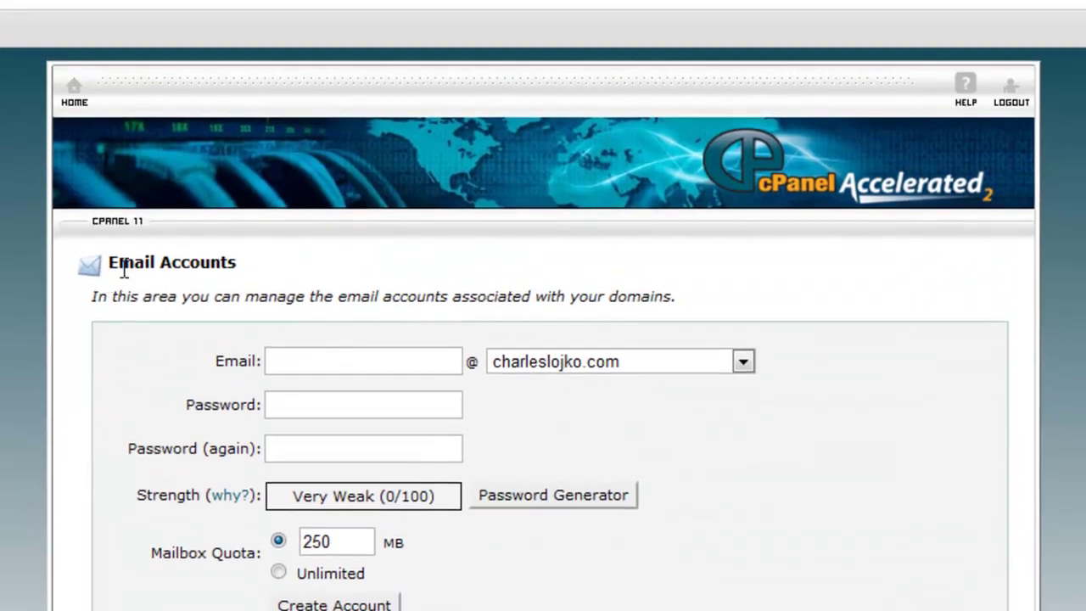
left_click_drag(238, 262, 96, 262)
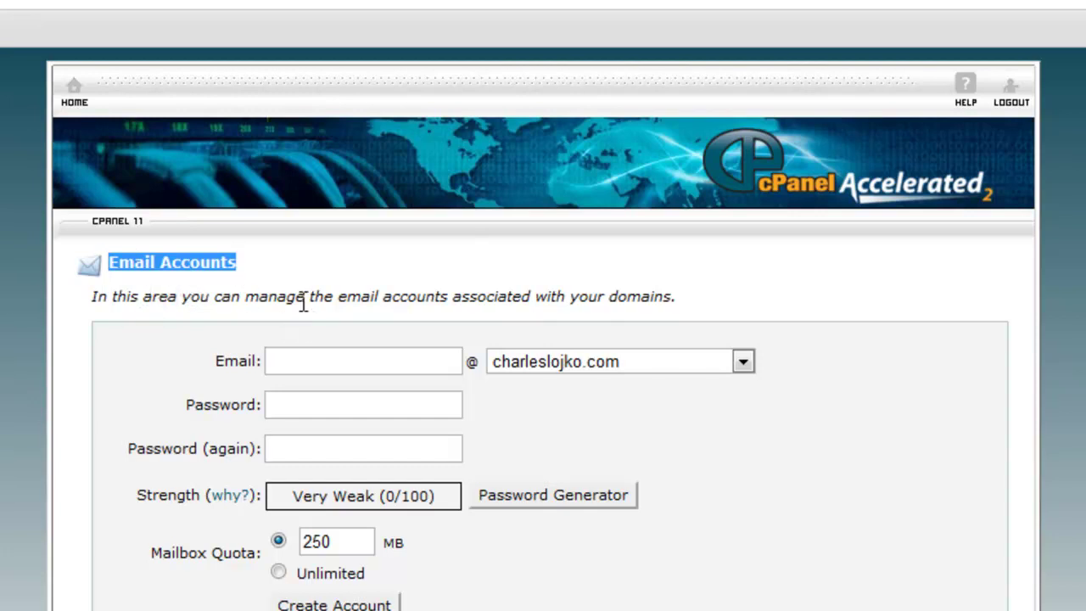
left_click(298, 366)
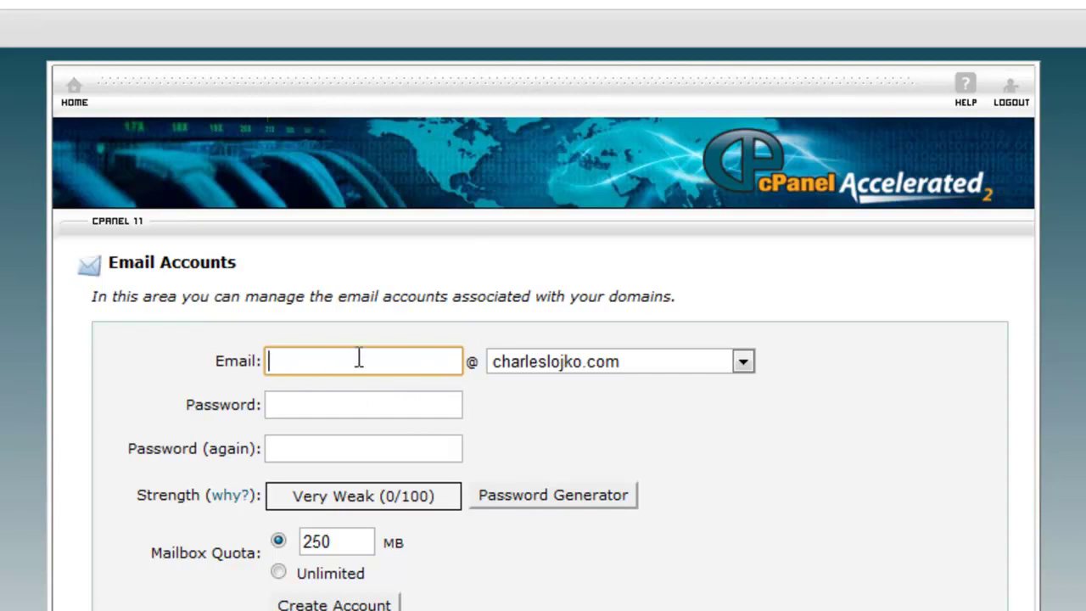
left_click(742, 362)
left_click(742, 361)
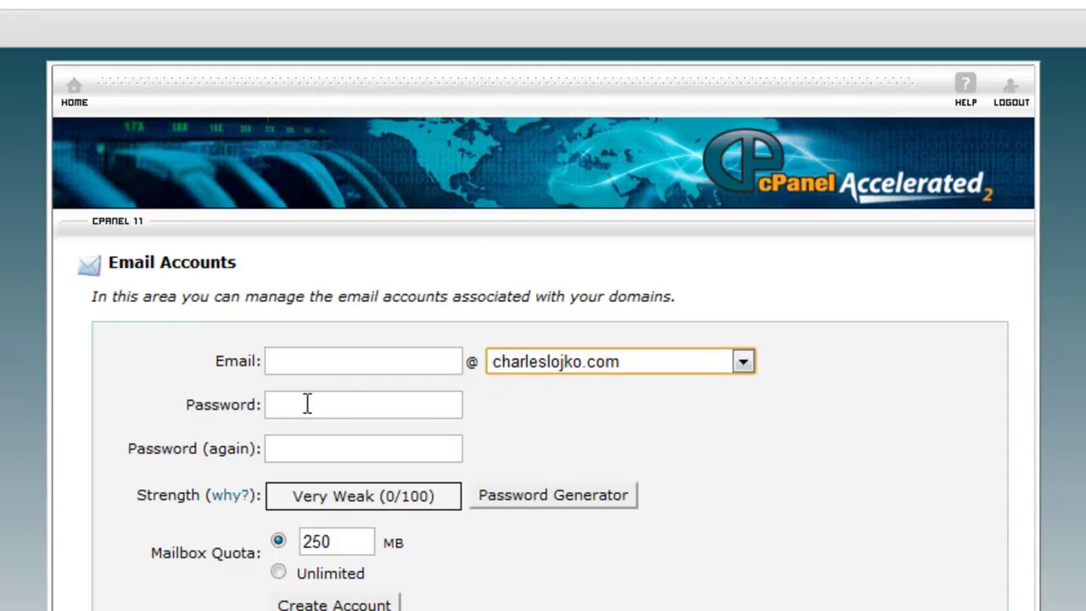
left_click(305, 404)
left_click(743, 362)
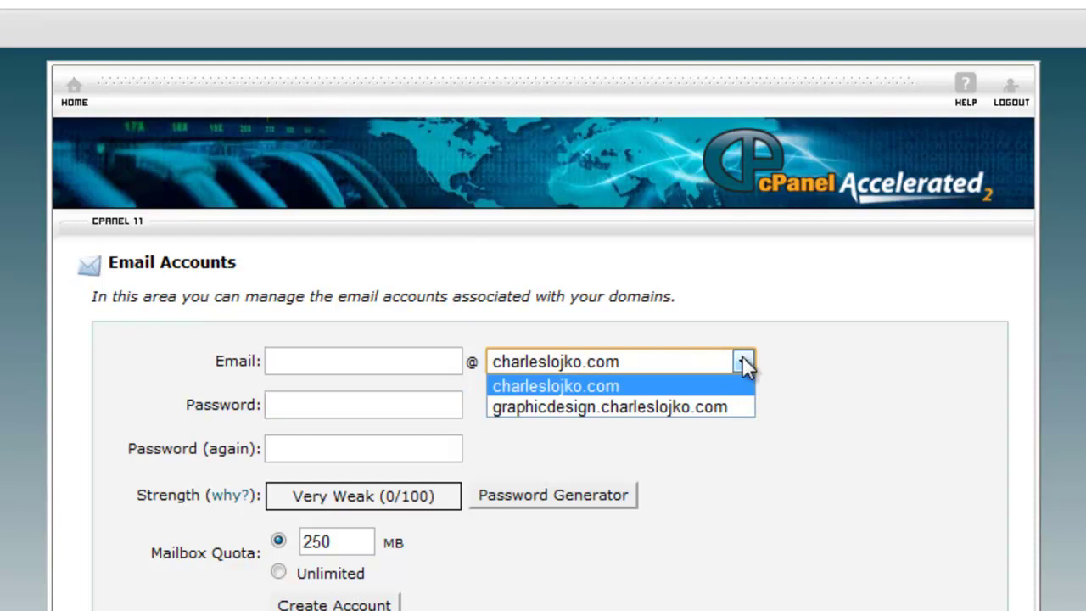
left_click(742, 362)
left_click(311, 408)
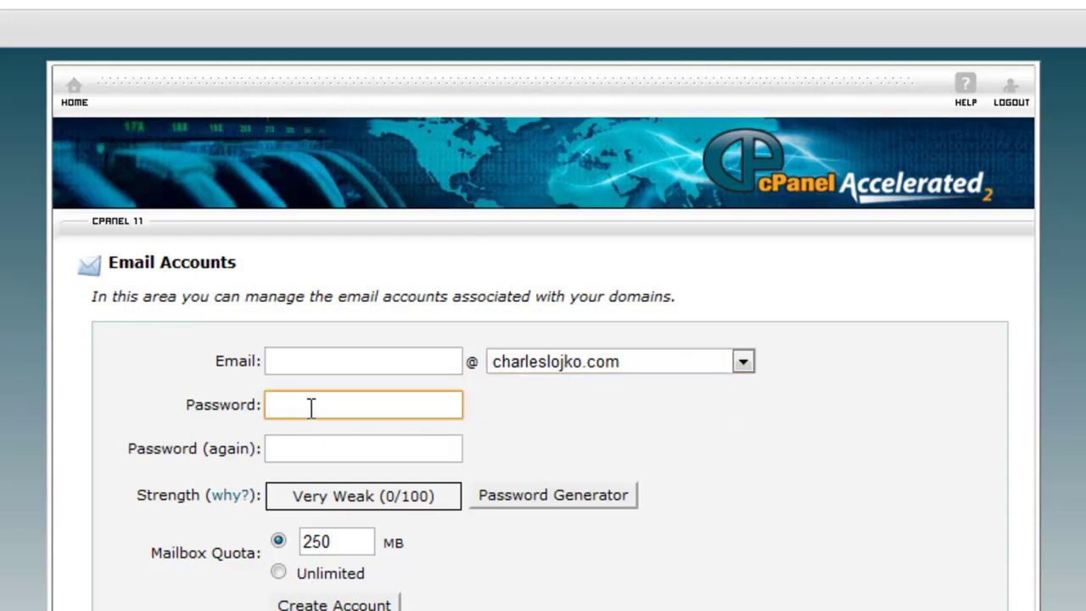
left_click(295, 448)
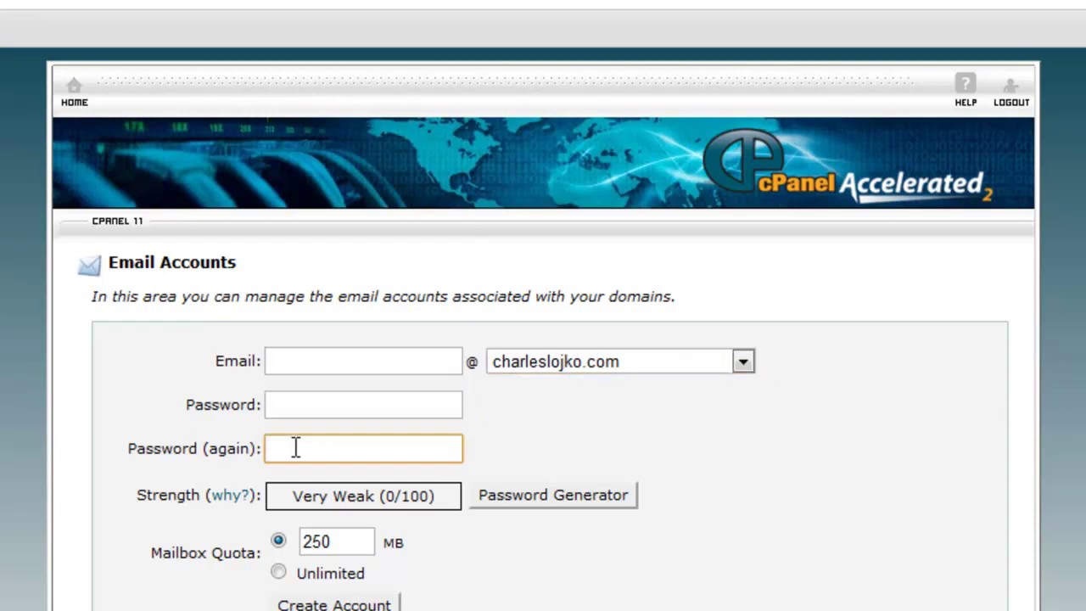
left_click(306, 499)
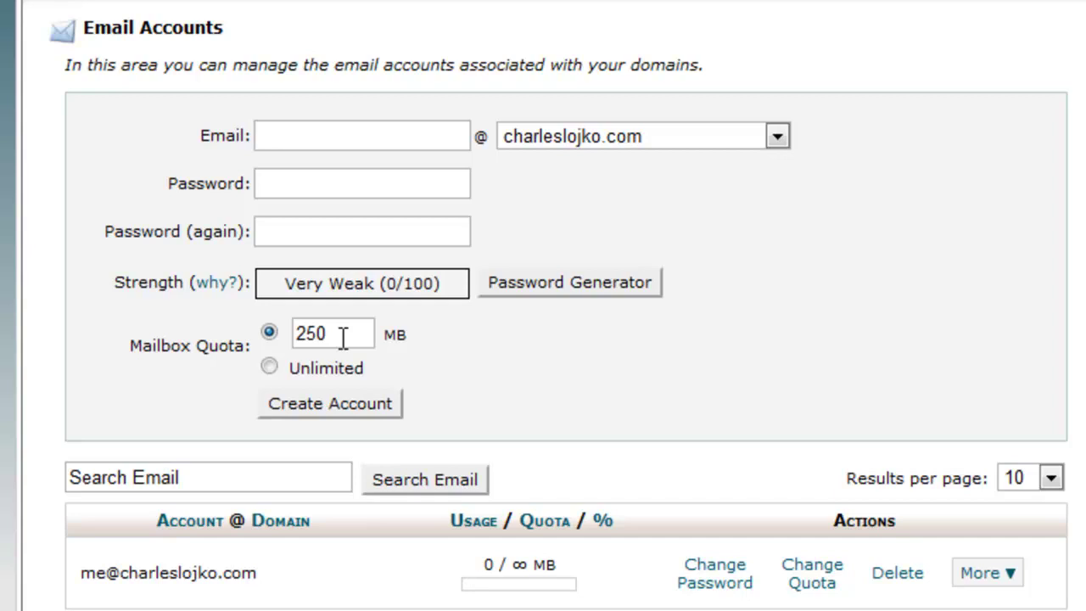
Change the new account's mailbox quota from 250 MB to 5 MB
left_click_drag(343, 338, 284, 333)
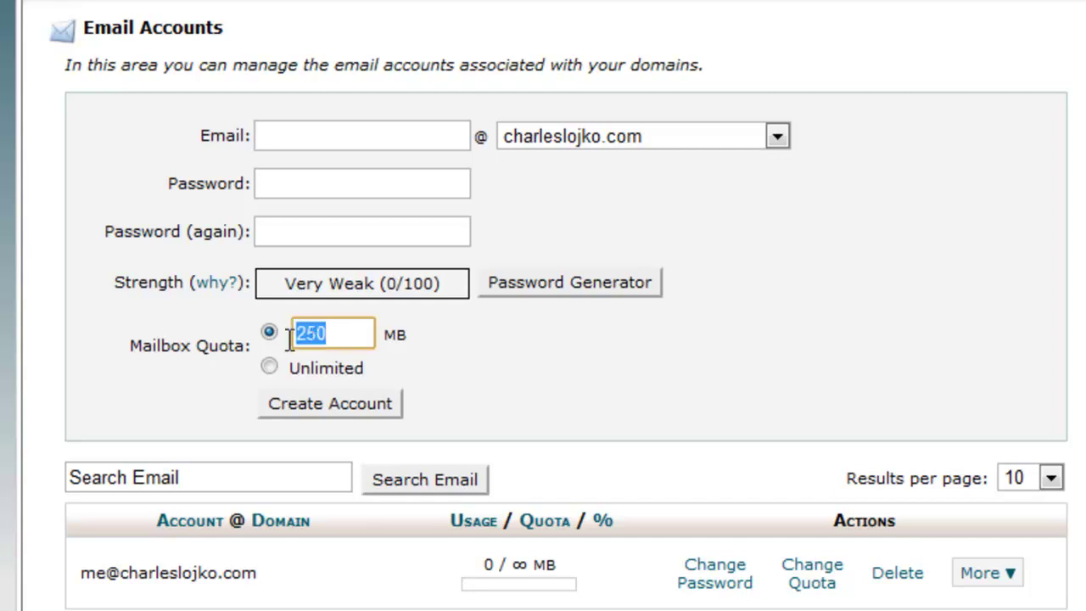
type("5")
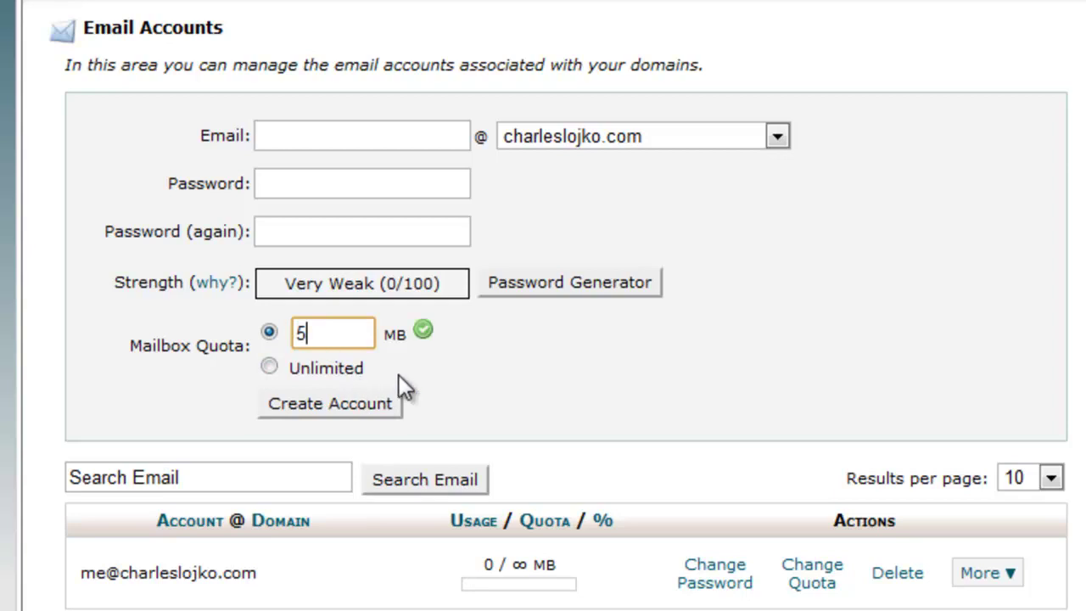
left_click(525, 397)
Try a 5000 MB quota, then replace the rejected value with 10 MB
left_click(306, 334)
left_click_drag(305, 334, 280, 334)
type("5000")
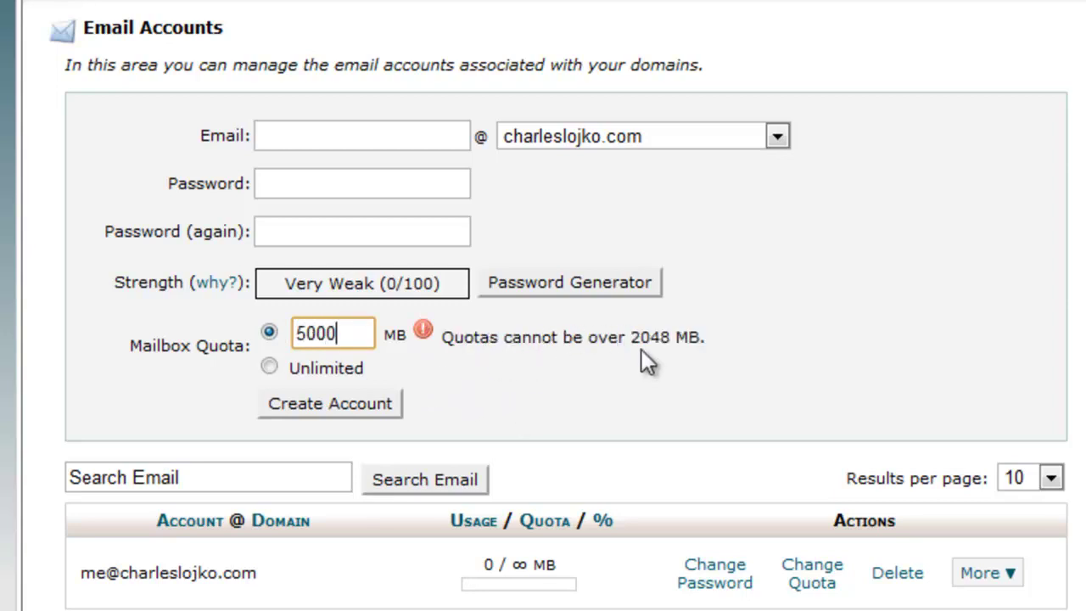
double_click(352, 337)
key("BackSpace")
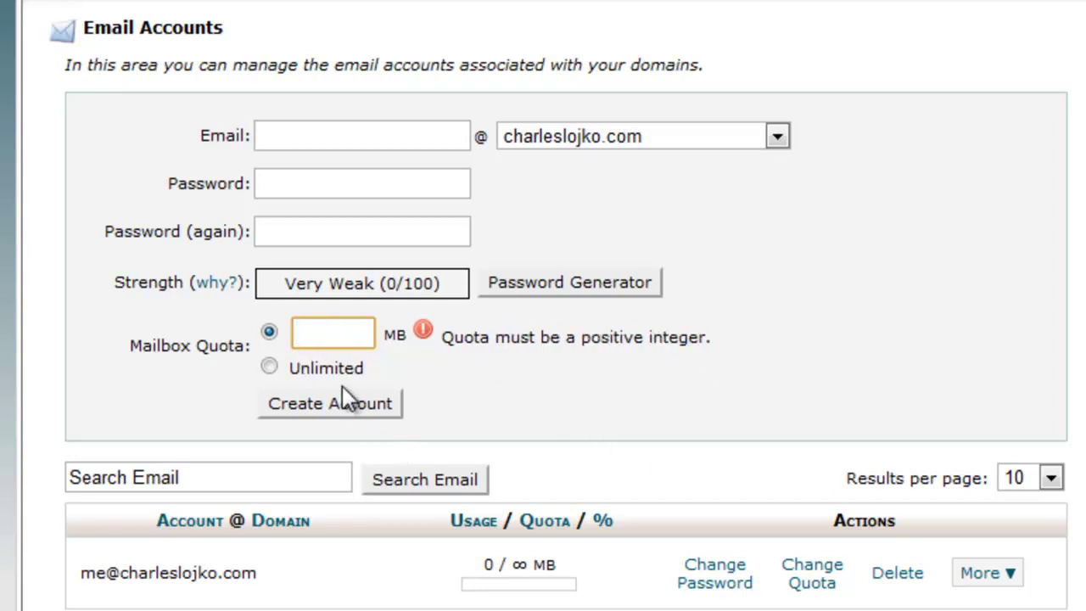
type("10")
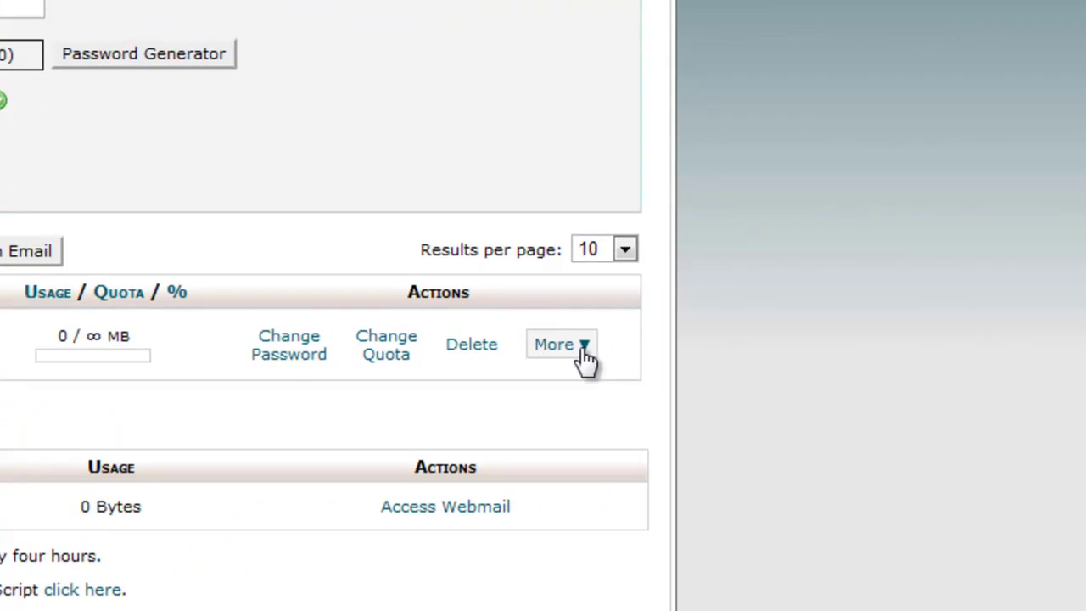
Show the More actions menu for the existing email account
left_click(586, 348)
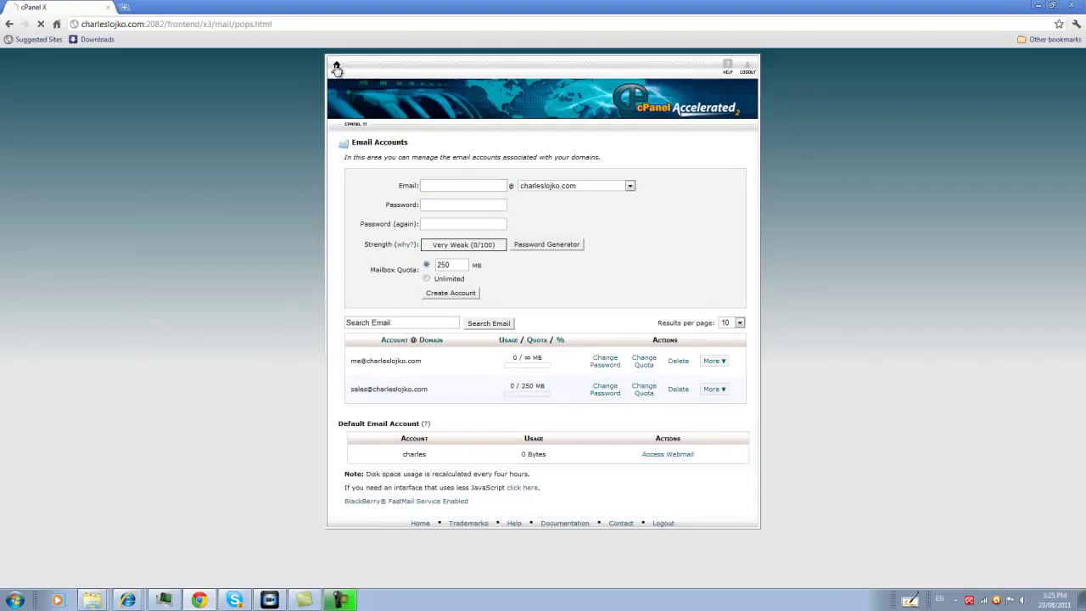
Return home, reopen Email Accounts and show the sales account's More actions
left_click(332, 71)
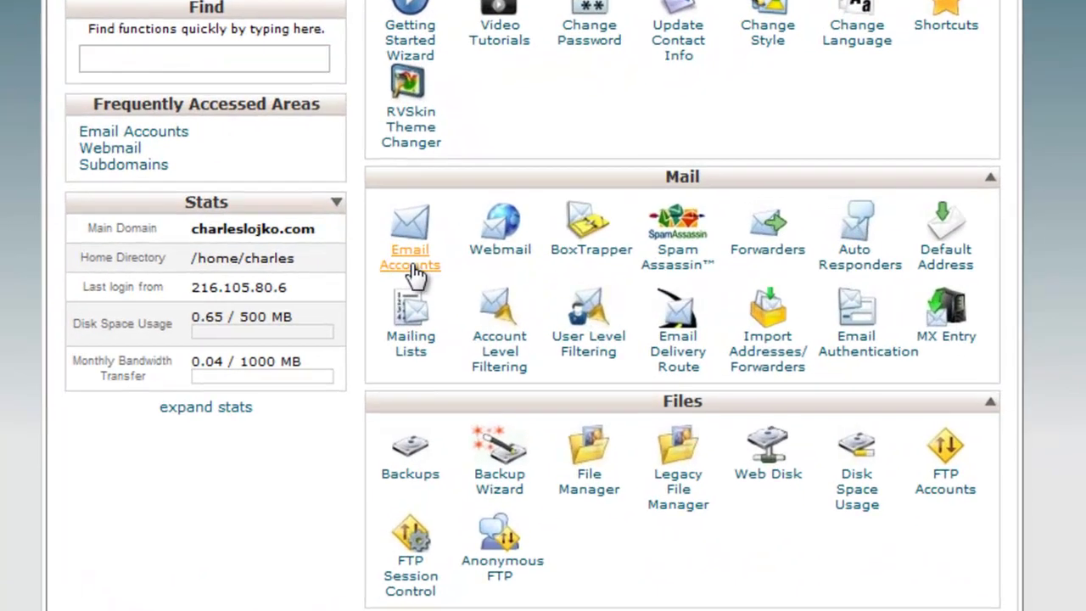
left_click(485, 288)
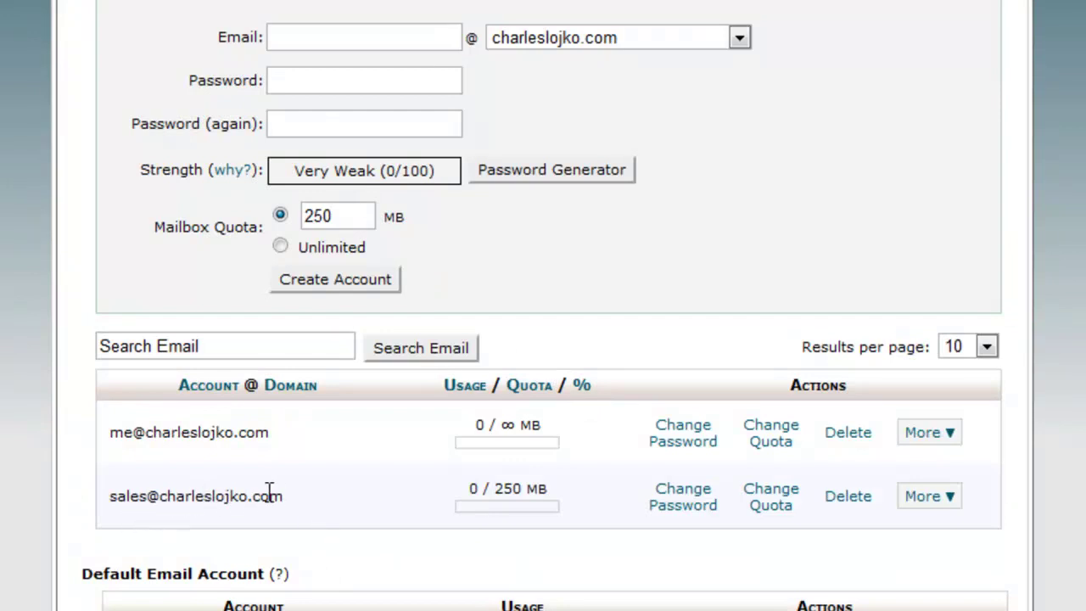
left_click(948, 500)
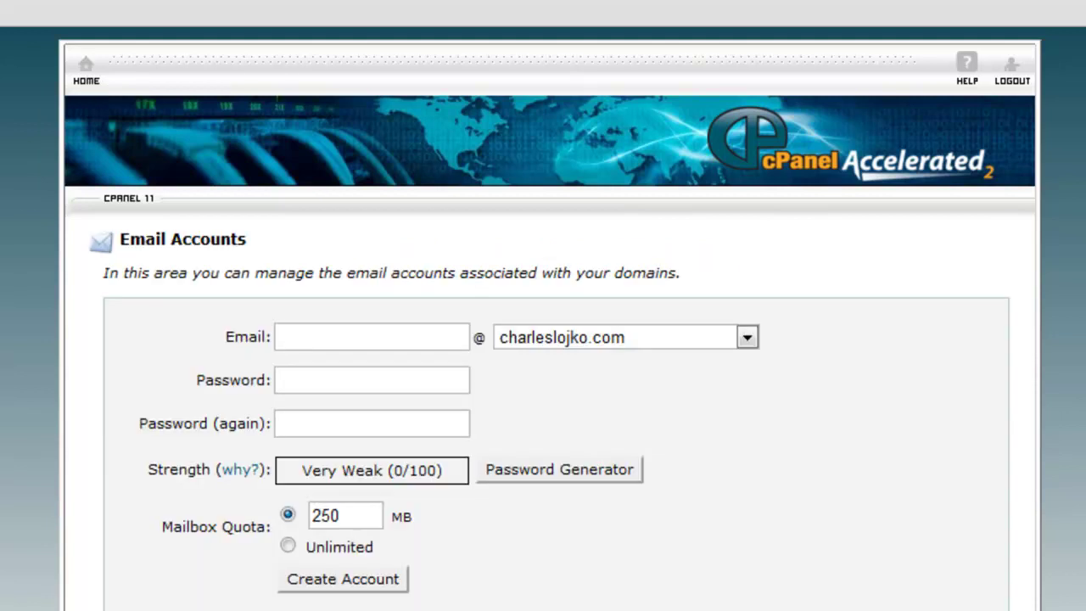
left_click(86, 85)
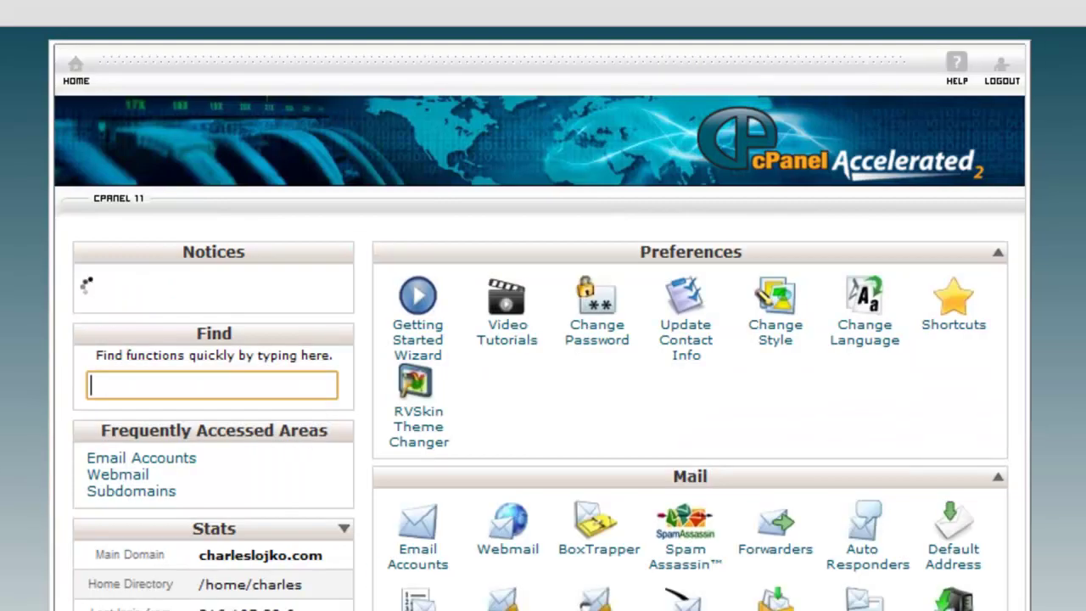
left_click(514, 549)
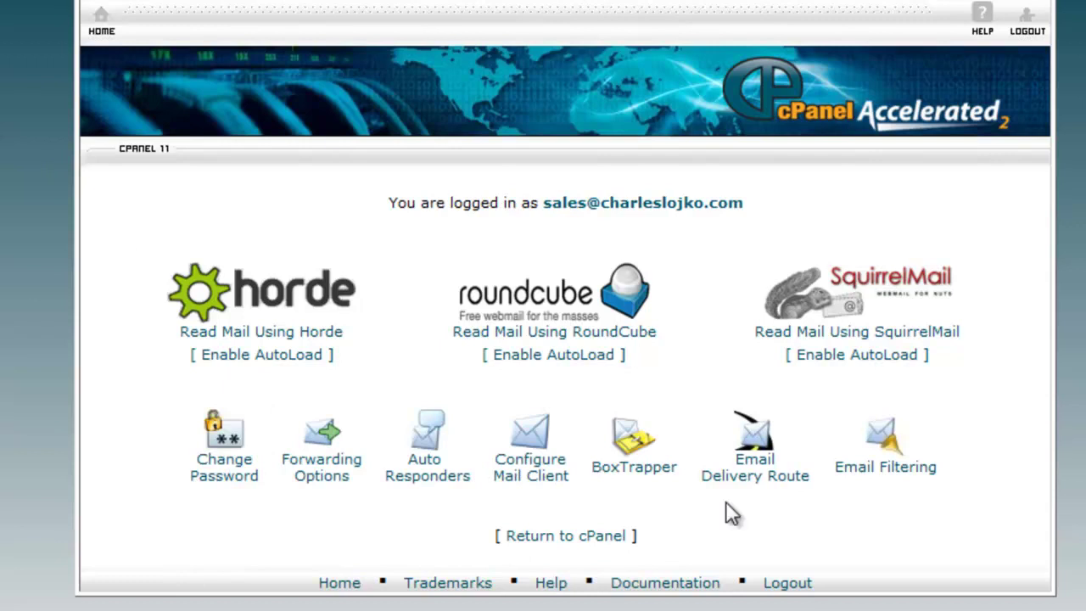
Log out of cPanel and load the webmail login at charleslojko.com/webmail
left_click(1027, 26)
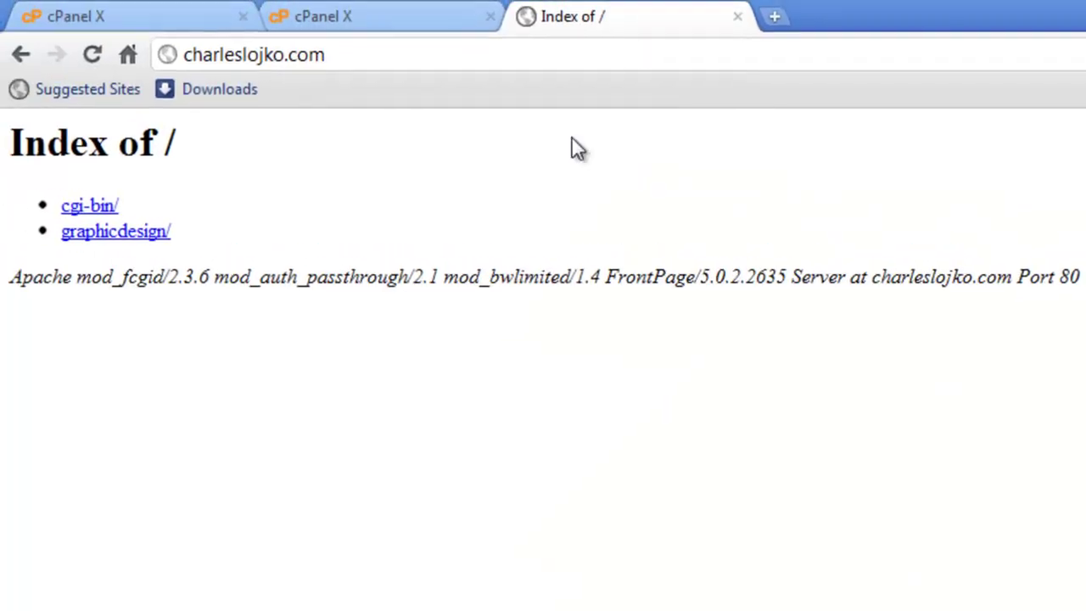
left_click(347, 54)
key("ctrl+c")
left_click(348, 56)
type("/webmail")
key("Return")
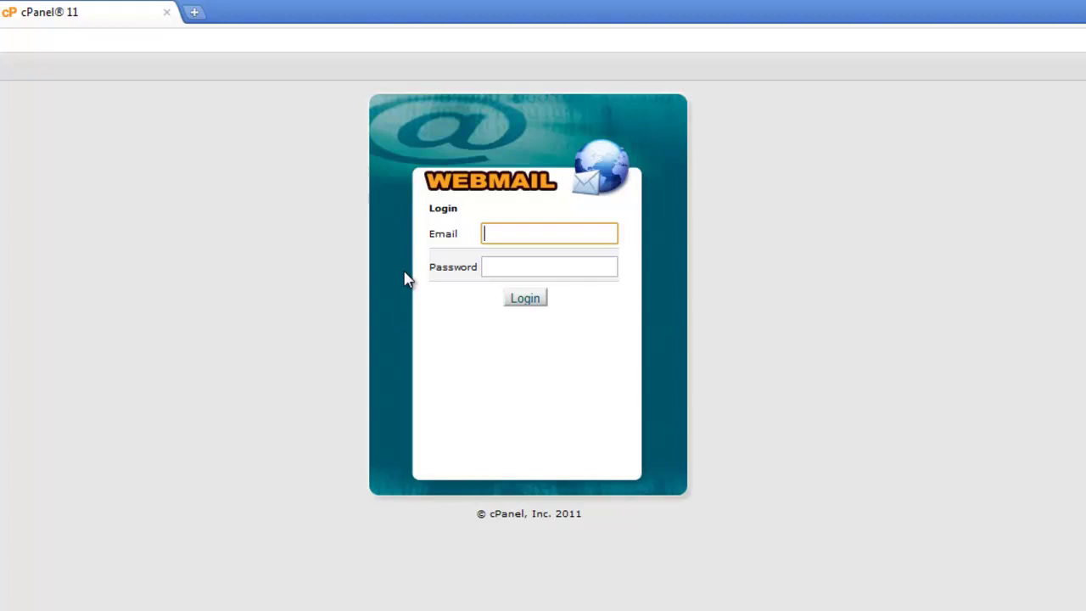
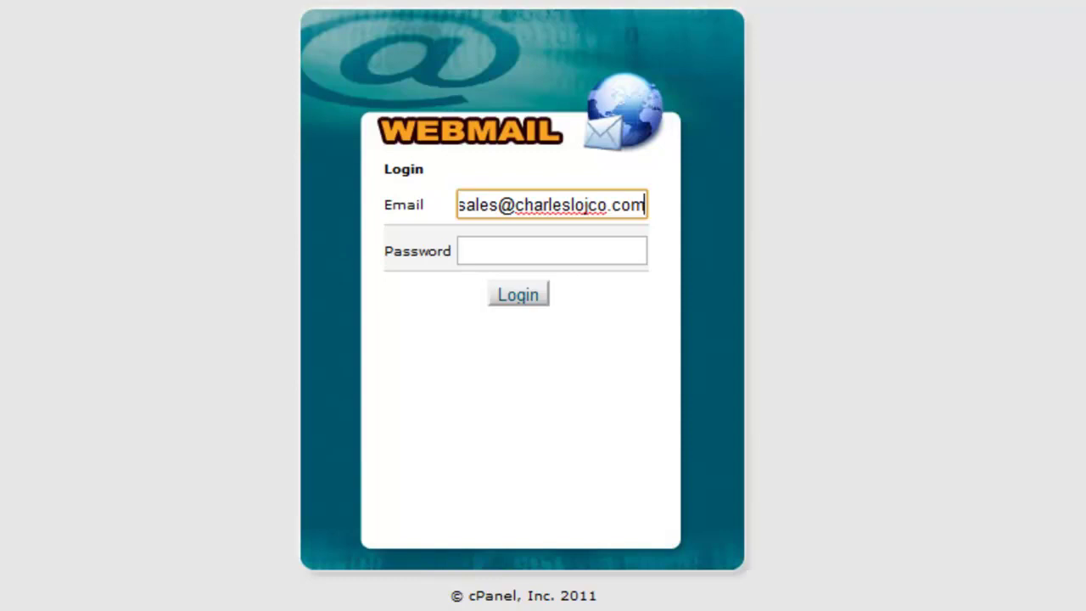
left_click(494, 249)
type("••••••••")
left_click(521, 298)
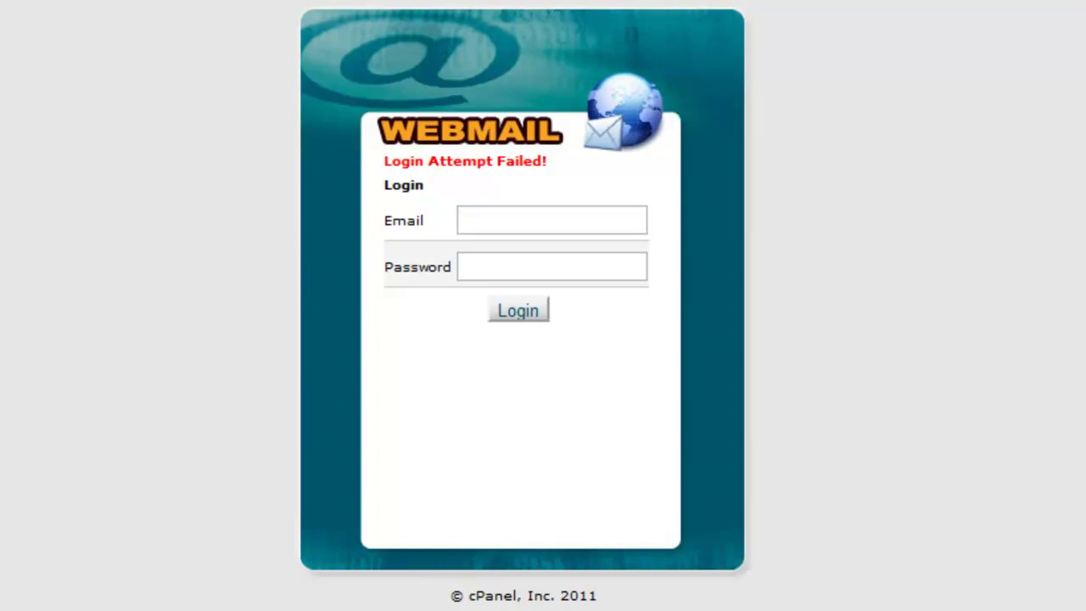
left_click(475, 218)
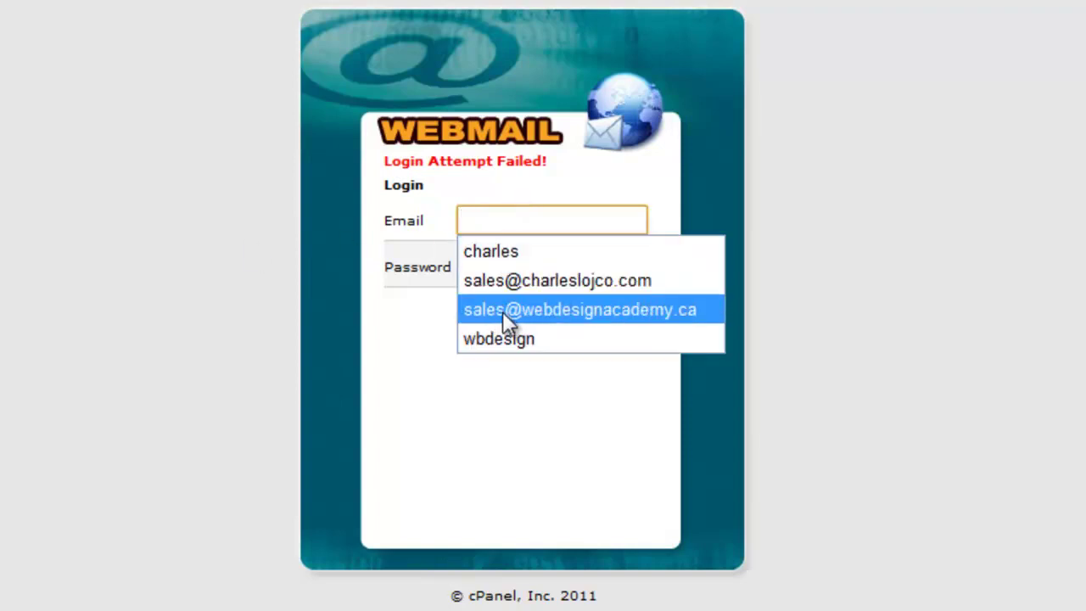
left_click(498, 283)
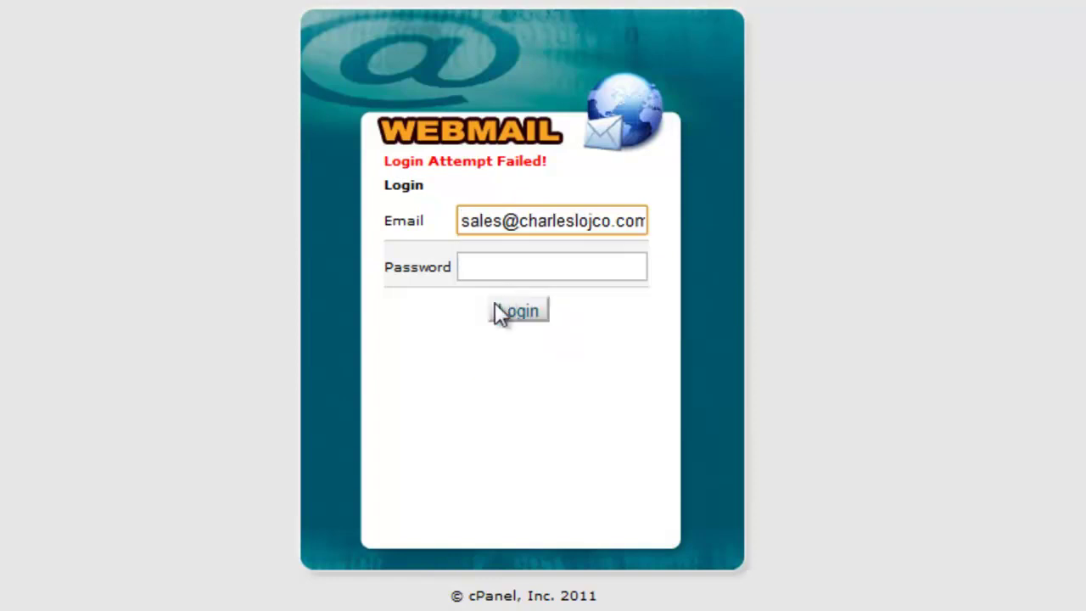
left_click(516, 221)
left_click_drag(515, 220, 685, 219)
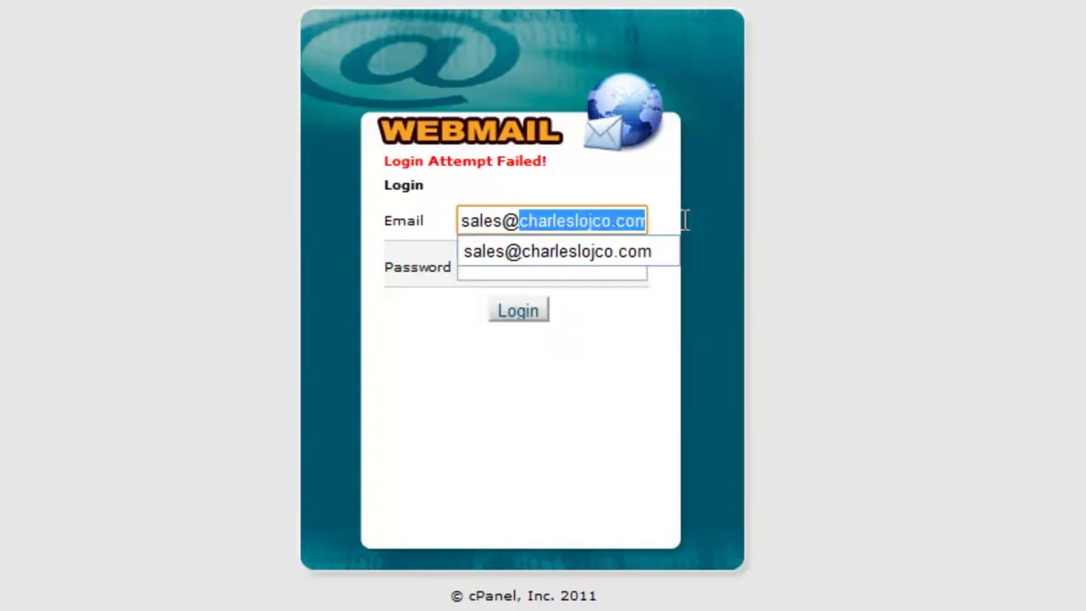
right_click(619, 214)
left_click(625, 361)
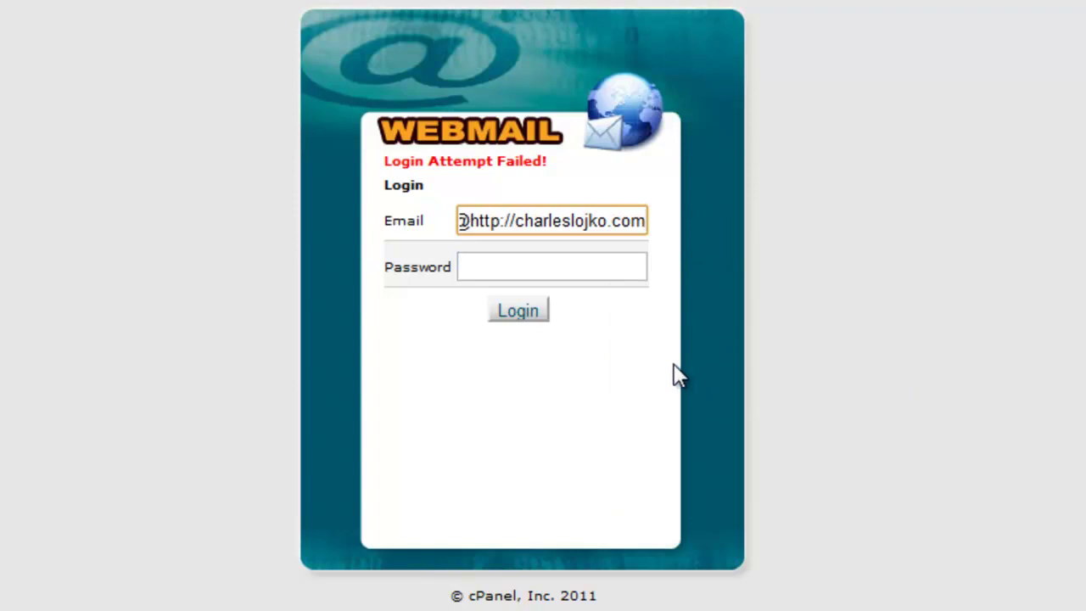
left_click(515, 221)
key("BackSpace")
key("BackSpace")
key("BackSpace")
key("BackSpace")
key("BackSpace")
key("BackSpace")
key("BackSpace")
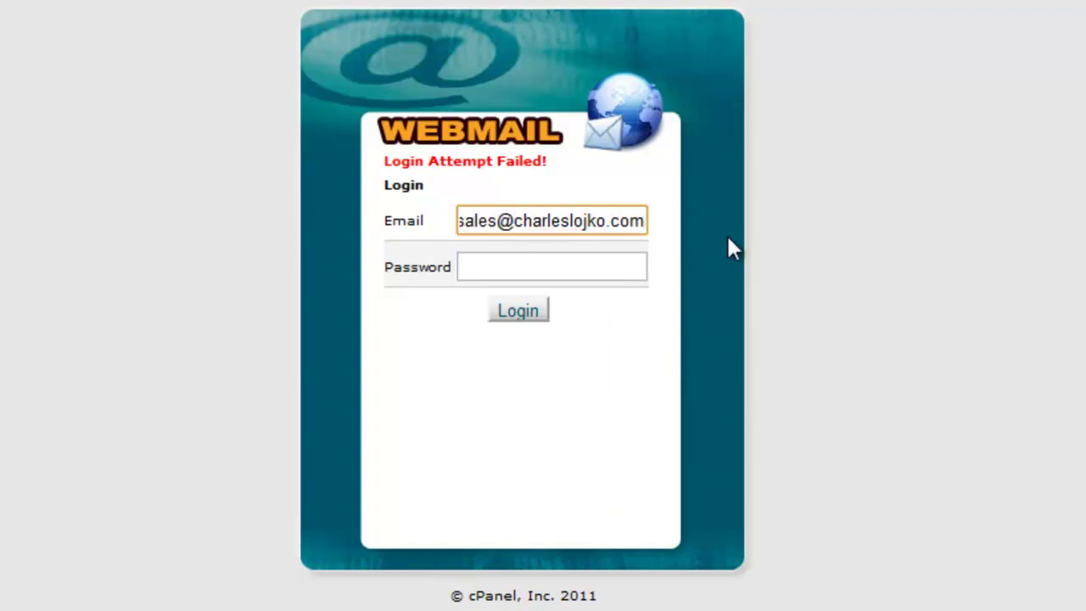
left_click(502, 261)
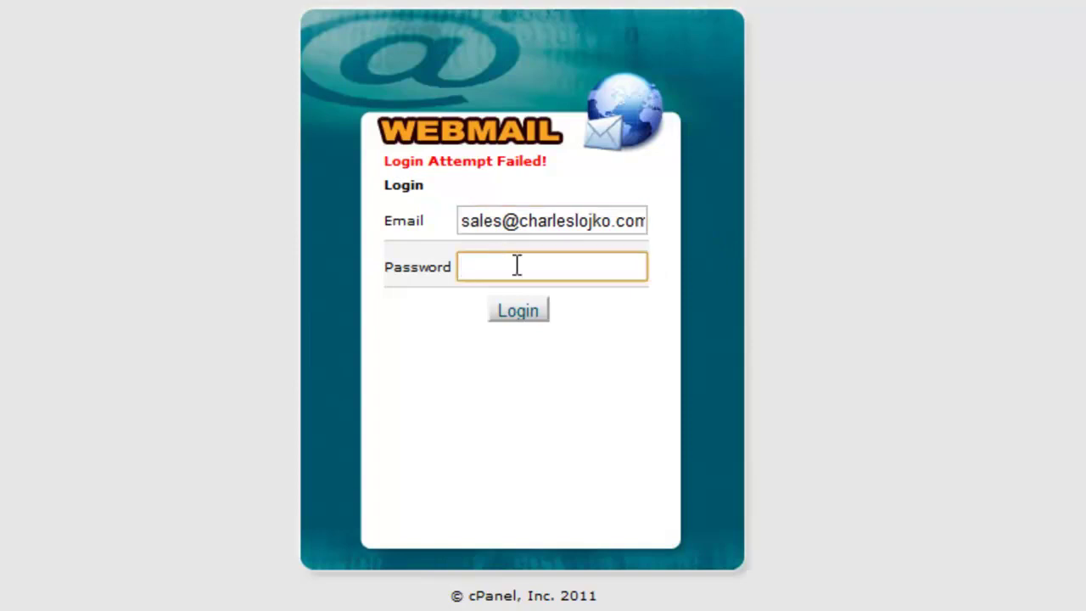
type("••••••••")
left_click(525, 312)
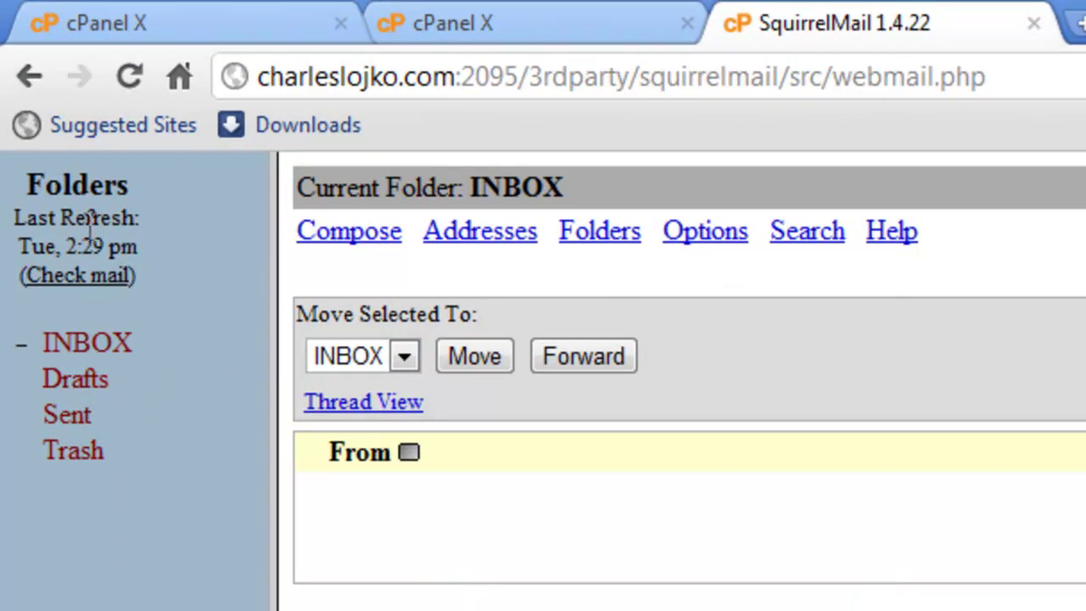
left_click(28, 79)
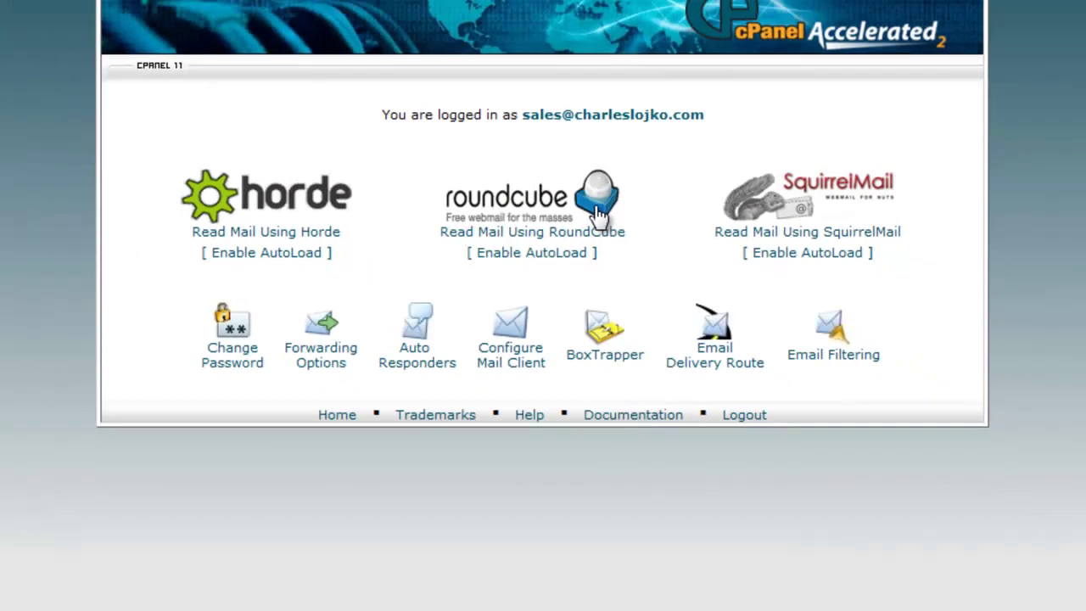
Open the sales mailbox in RoundCube and show the gear menu's extra message actions
left_click(619, 227)
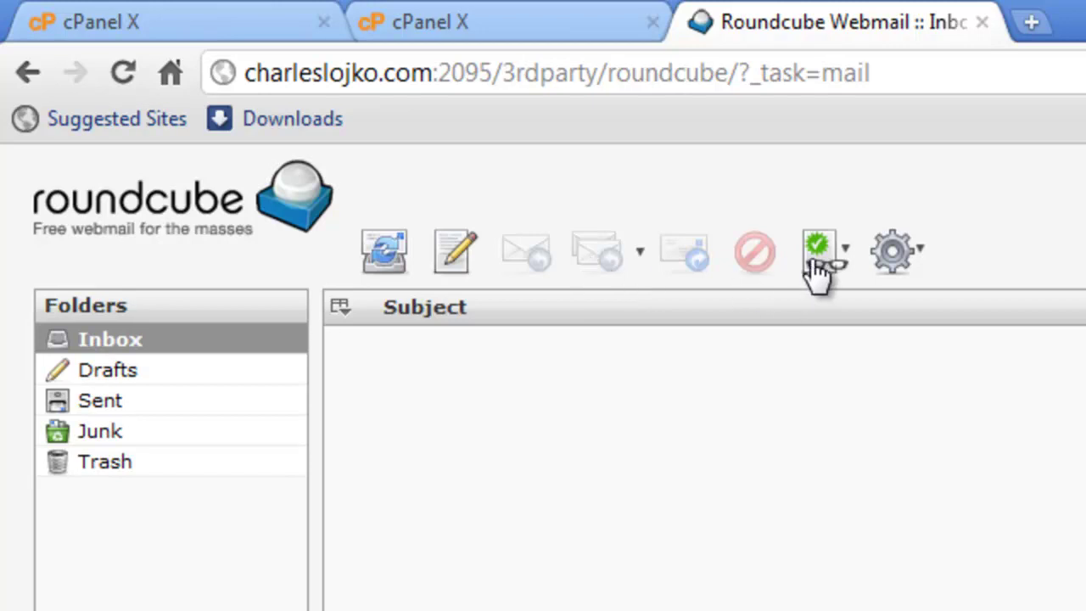
left_click(897, 253)
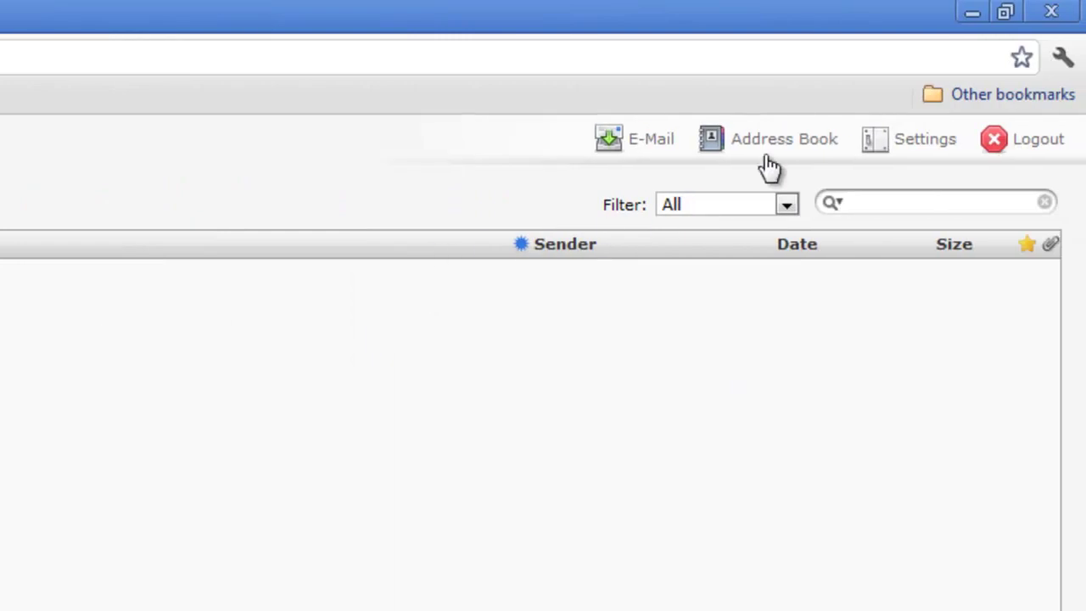
View the Roundcube address book, then the Settings Folders and Identities pages
left_click(773, 149)
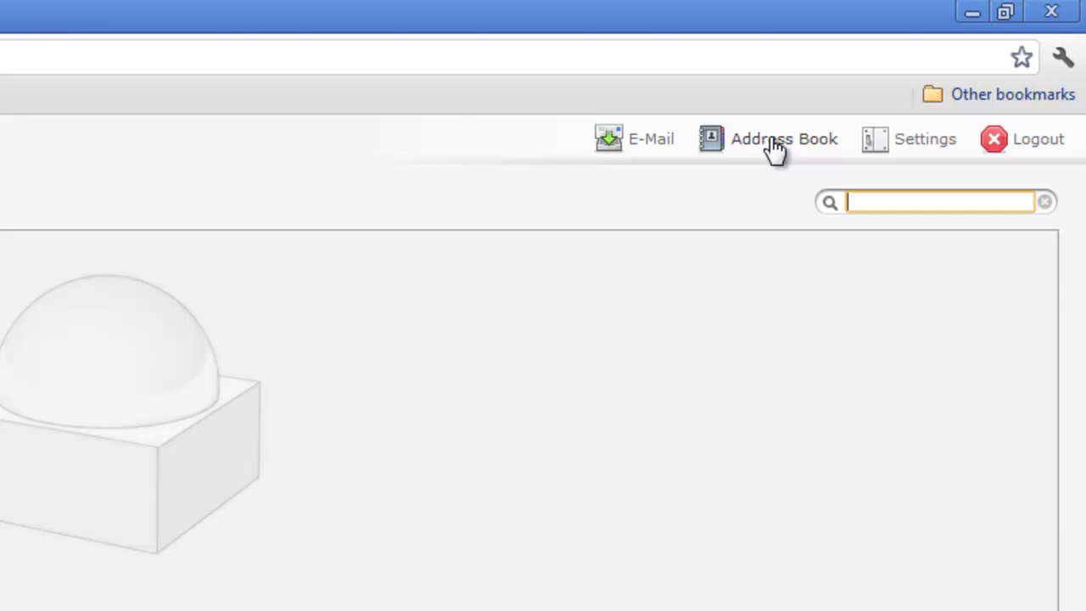
left_click(921, 151)
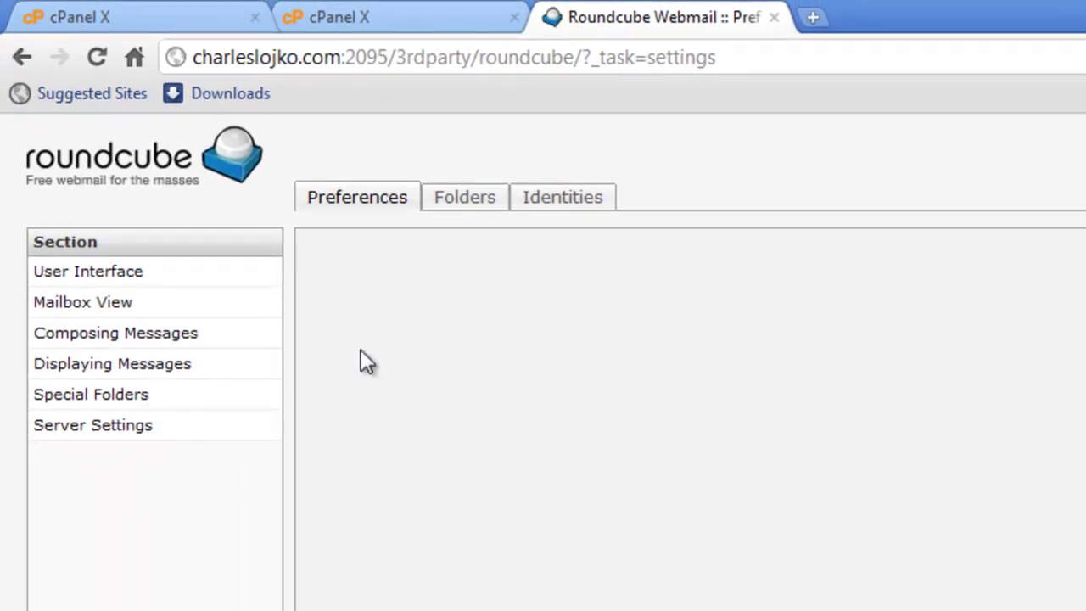
left_click(458, 203)
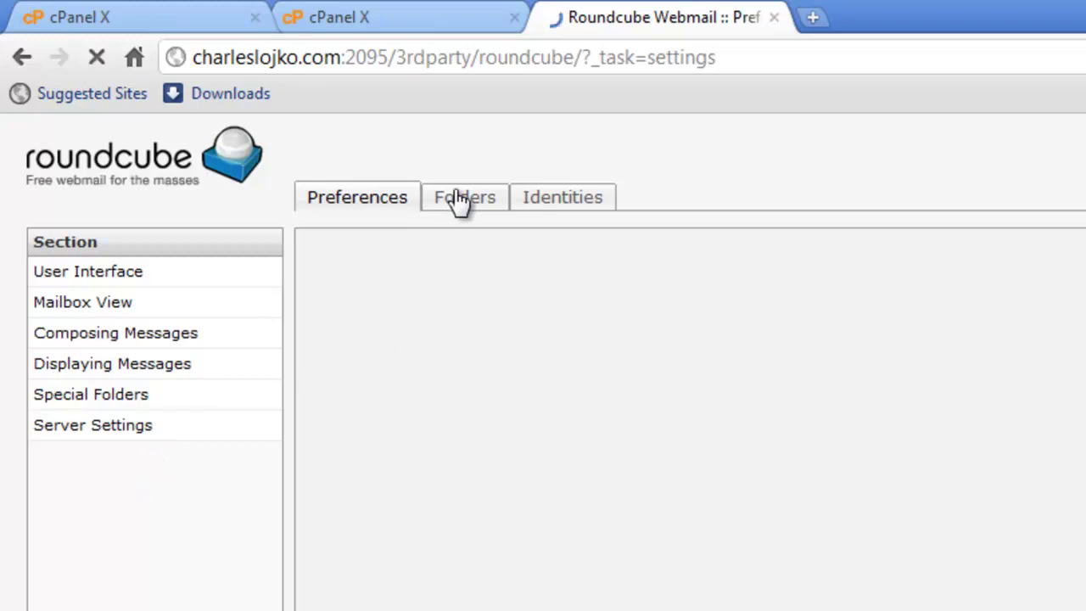
left_click(544, 206)
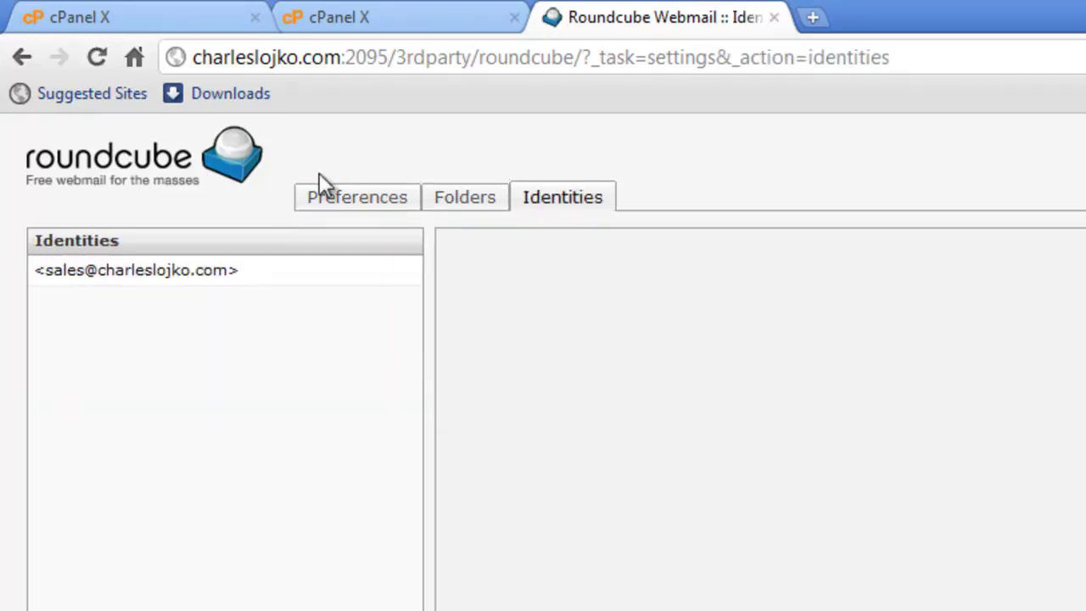
Go back through the visited Roundcube pages to the cPanel webmail chooser
left_click(22, 59)
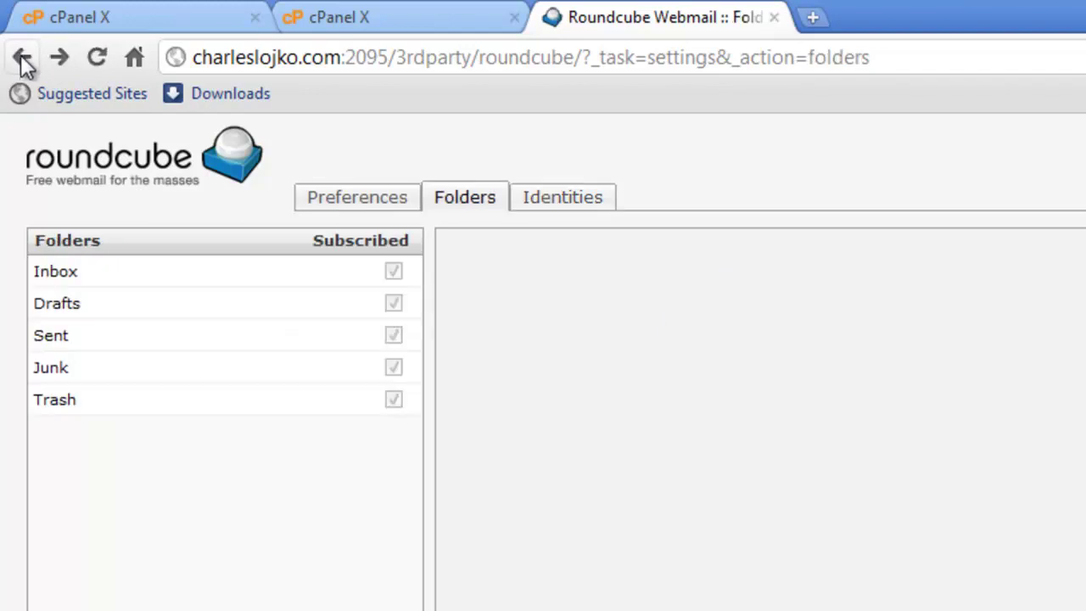
left_click(22, 59)
left_click(22, 60)
left_click(22, 60)
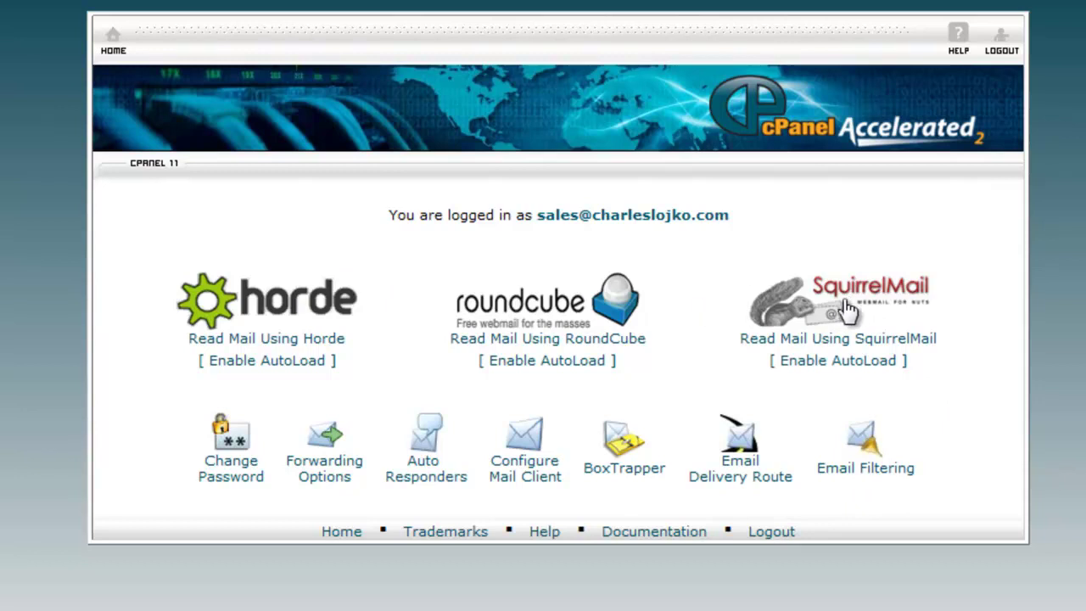
Open Horde webmail for the sales mailbox
left_click(285, 311)
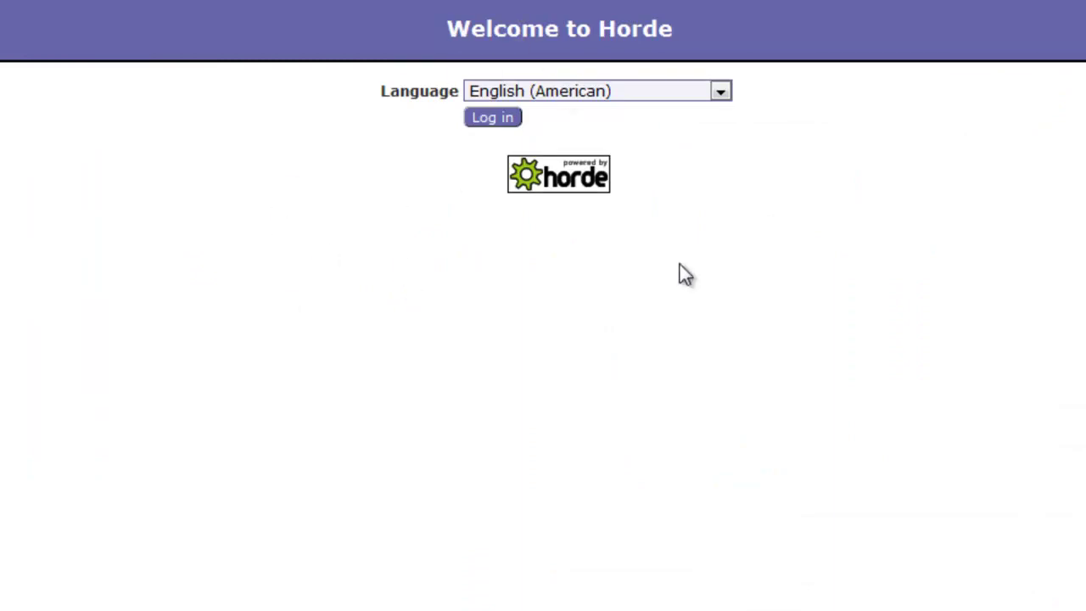
Log in to Horde, keeping English (American) as the interface language
left_click(720, 91)
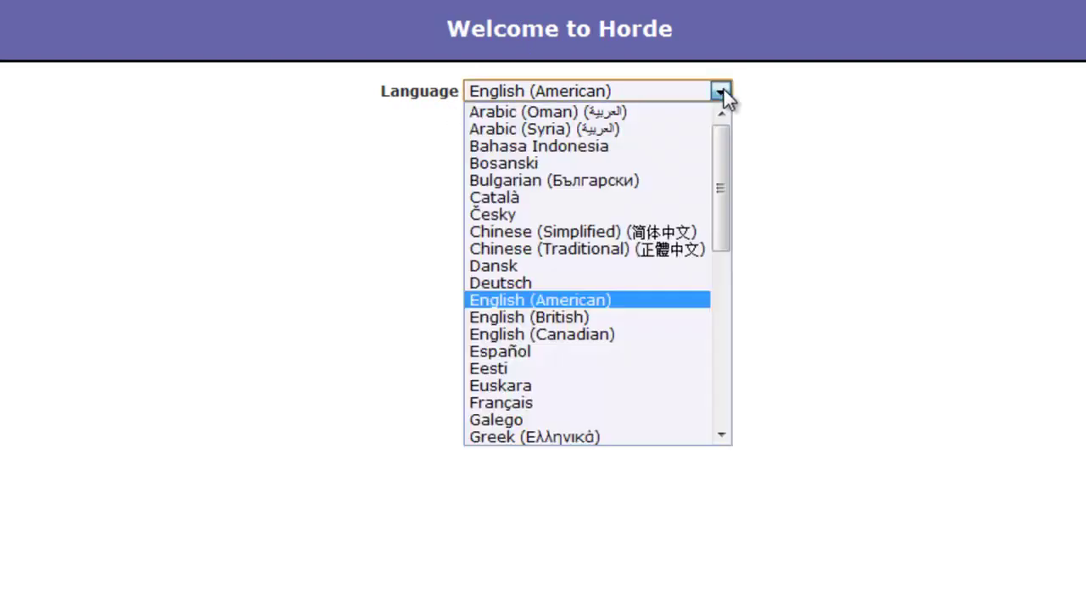
left_click_drag(727, 188, 734, 170)
left_click(849, 161)
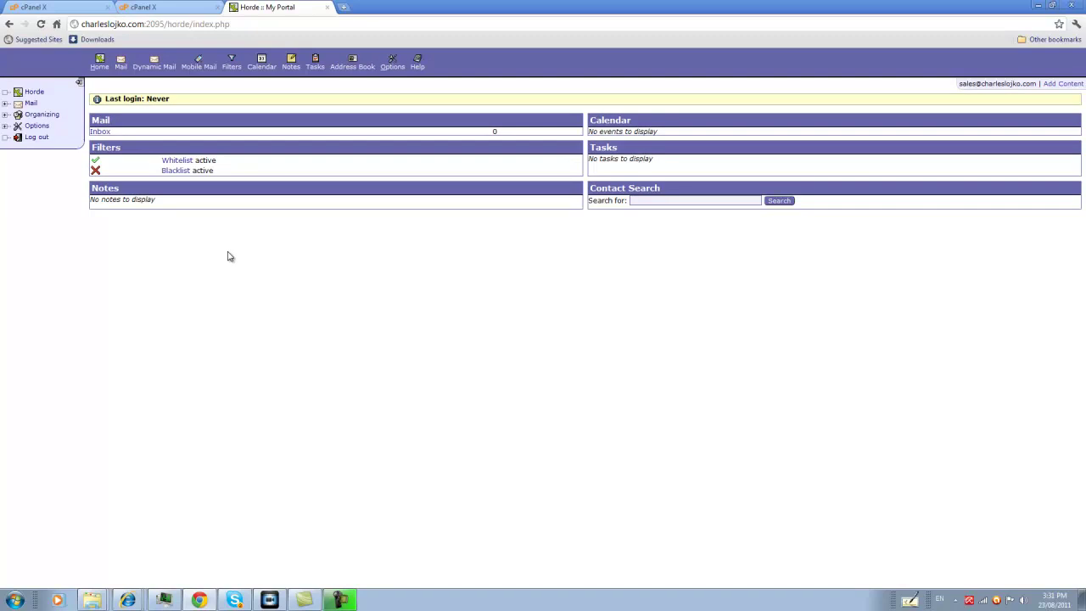
Expand the Mail and Organizing groups, then view Address Book, Calendar, Tasks and Notes
left_click(5, 103)
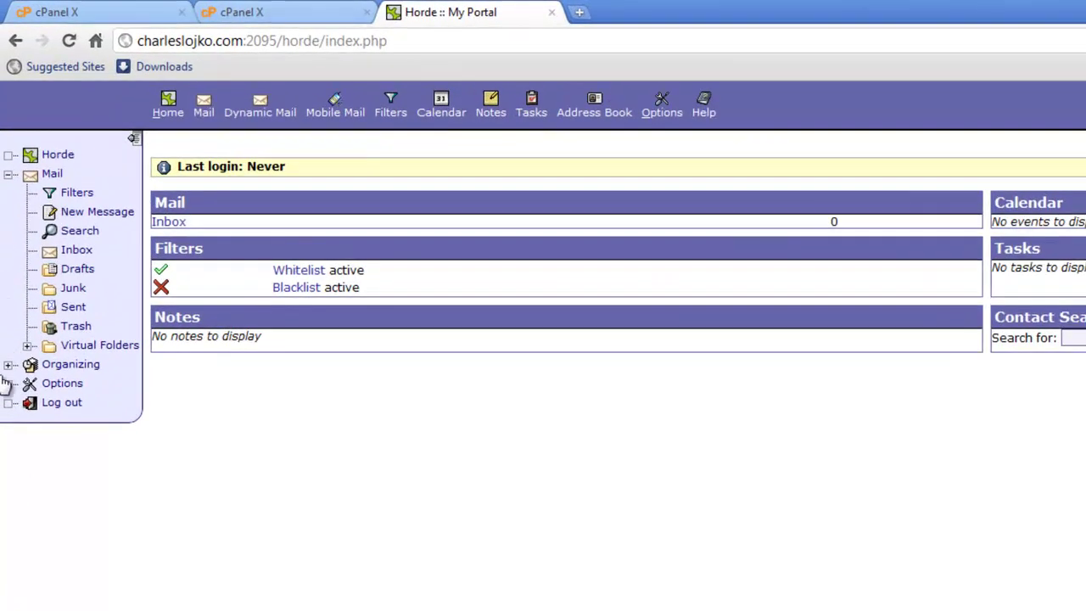
left_click(8, 364)
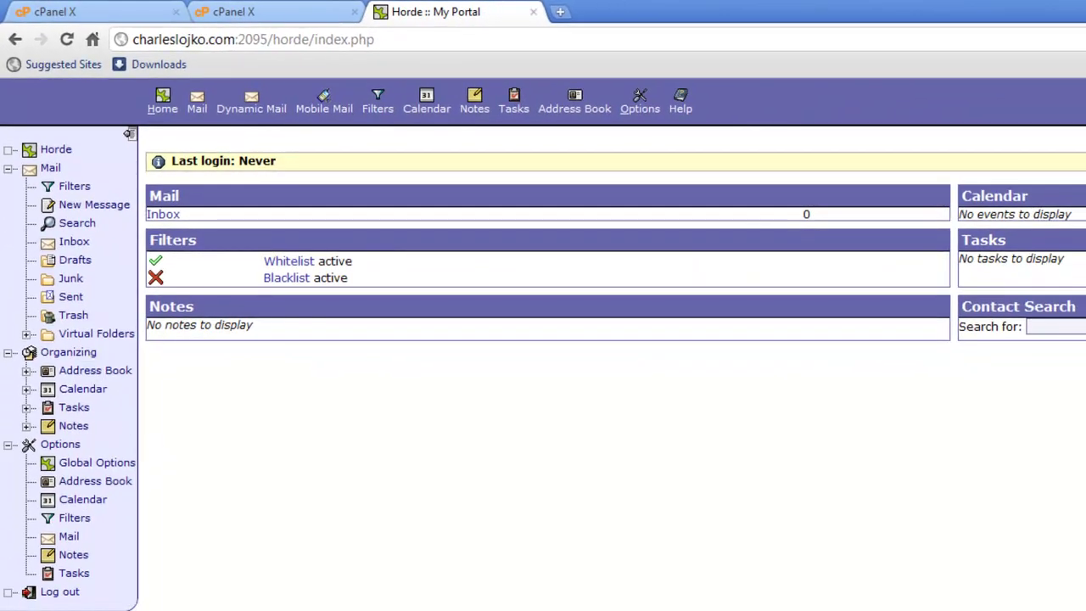
left_click(87, 375)
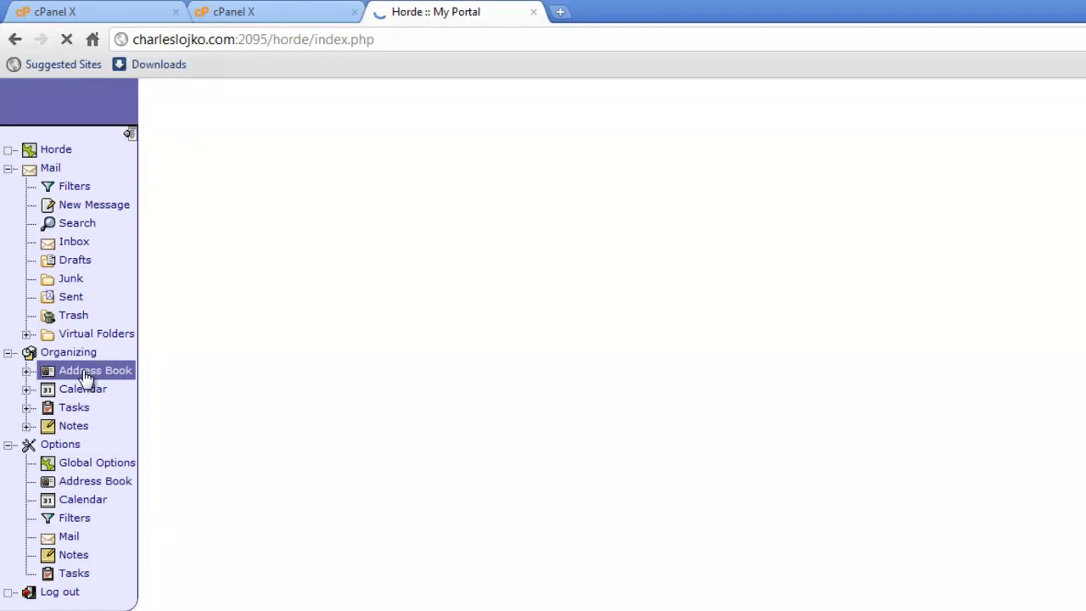
left_click(81, 393)
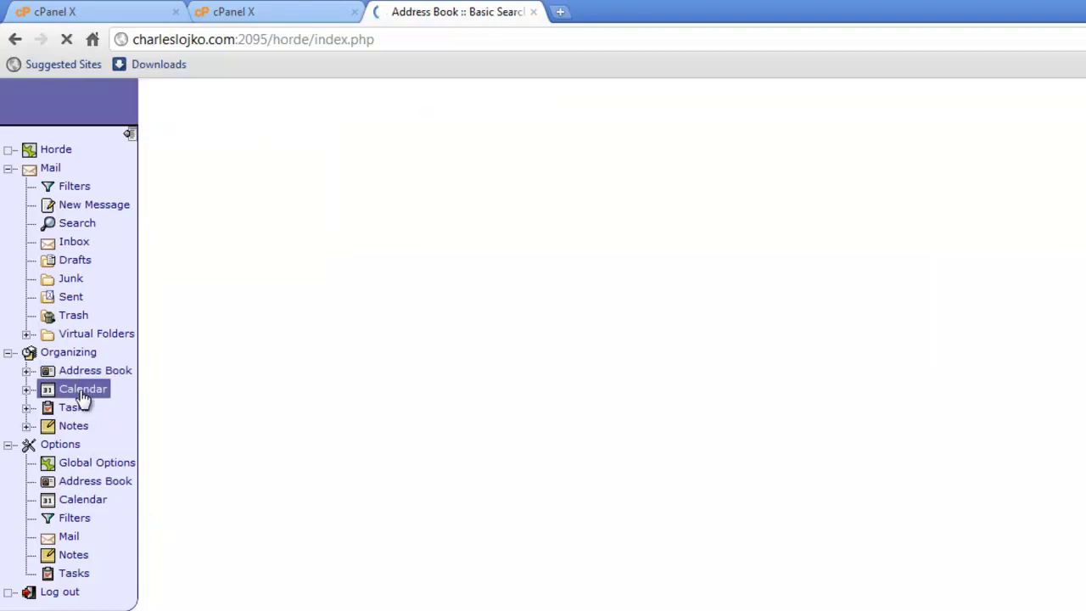
left_click(75, 410)
left_click(83, 426)
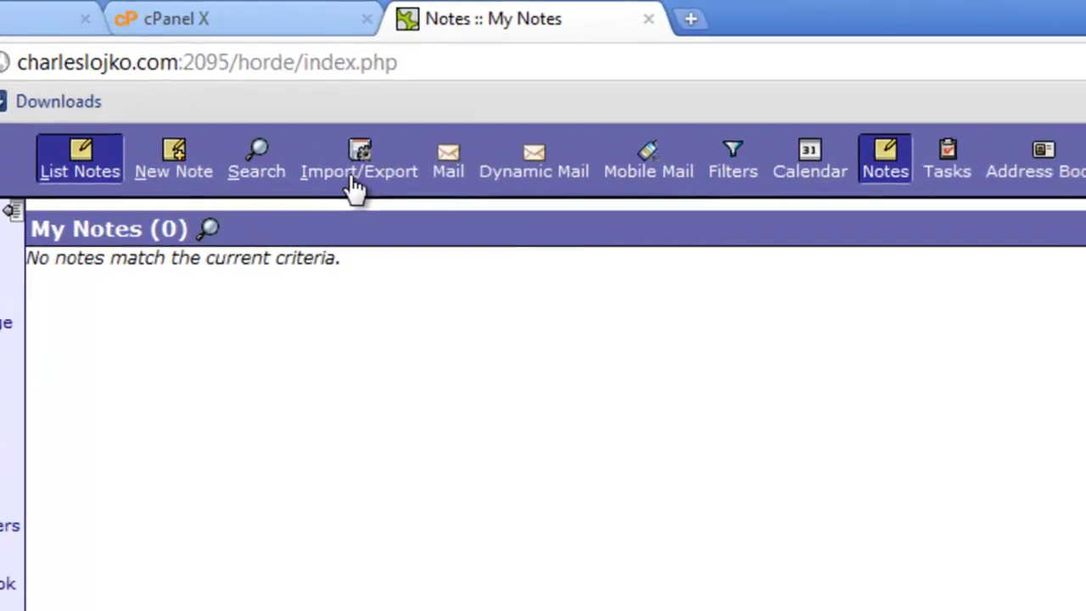
Check the notes Import/Export form's source formats, leaving CSV selected
left_click(348, 138)
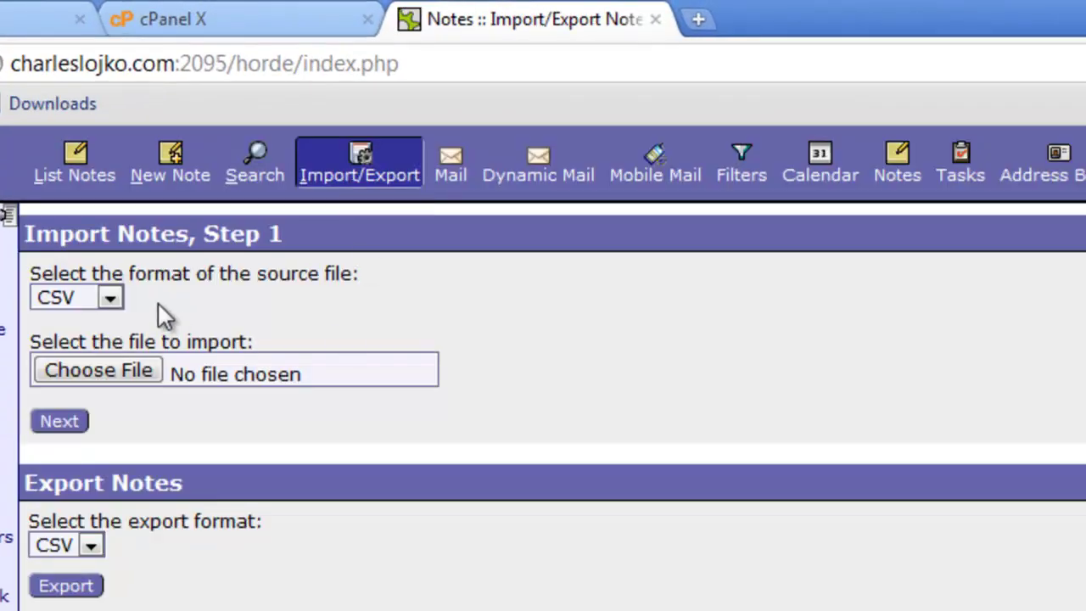
left_click(113, 300)
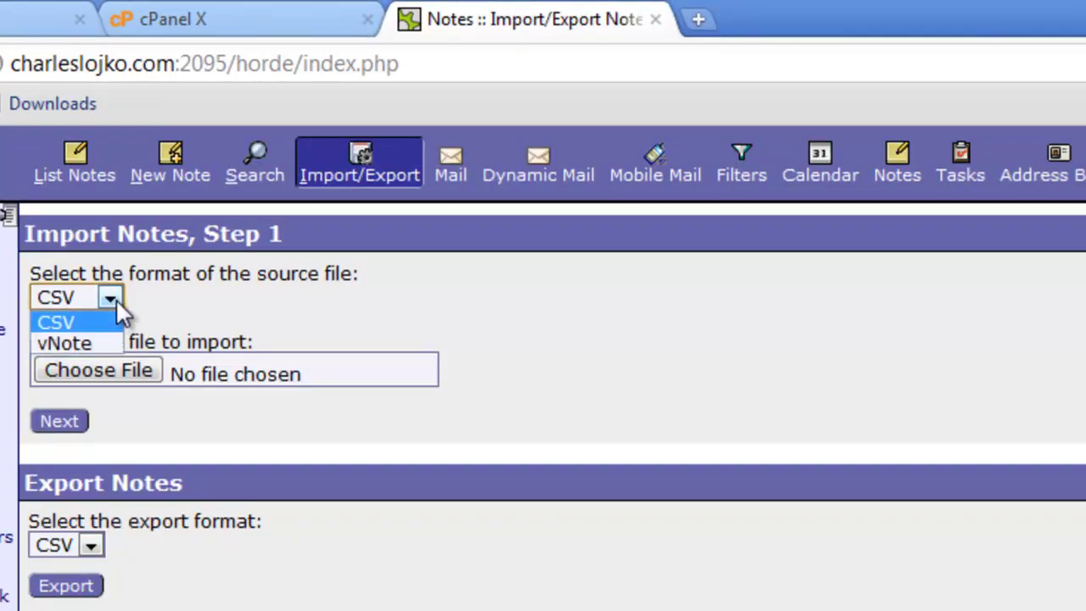
left_click(342, 274)
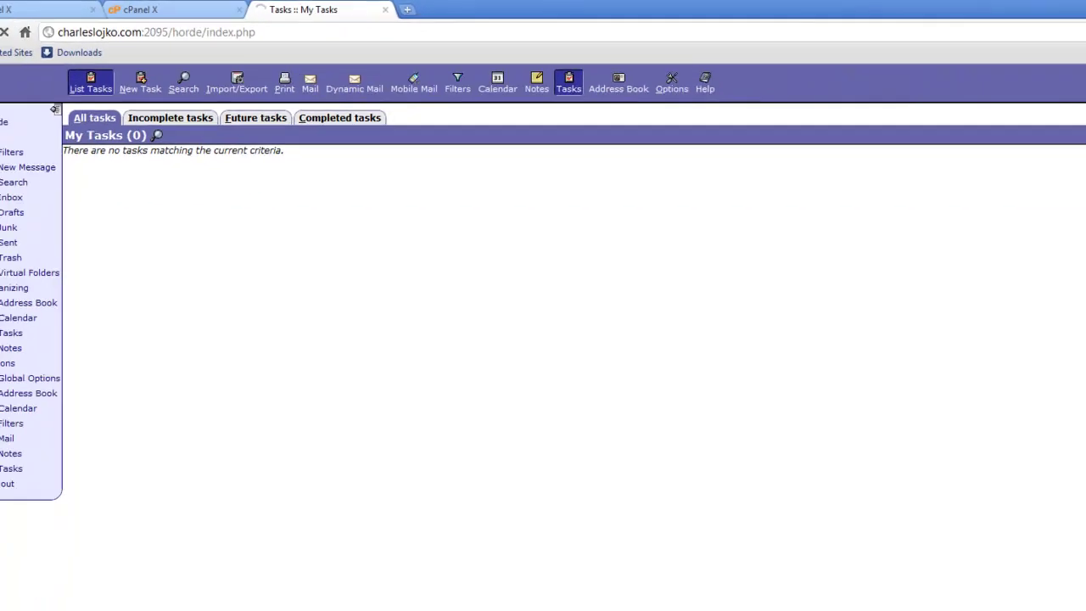
Go back out of Horde to the cPanel webmail chooser for the sales mailbox
left_click(8, 25)
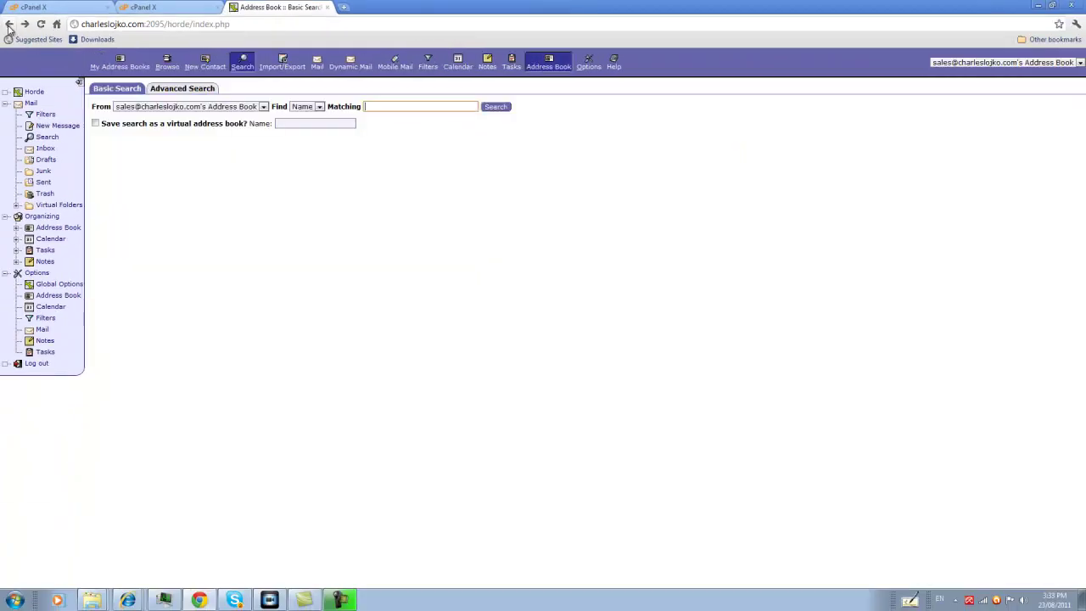
left_click(8, 25)
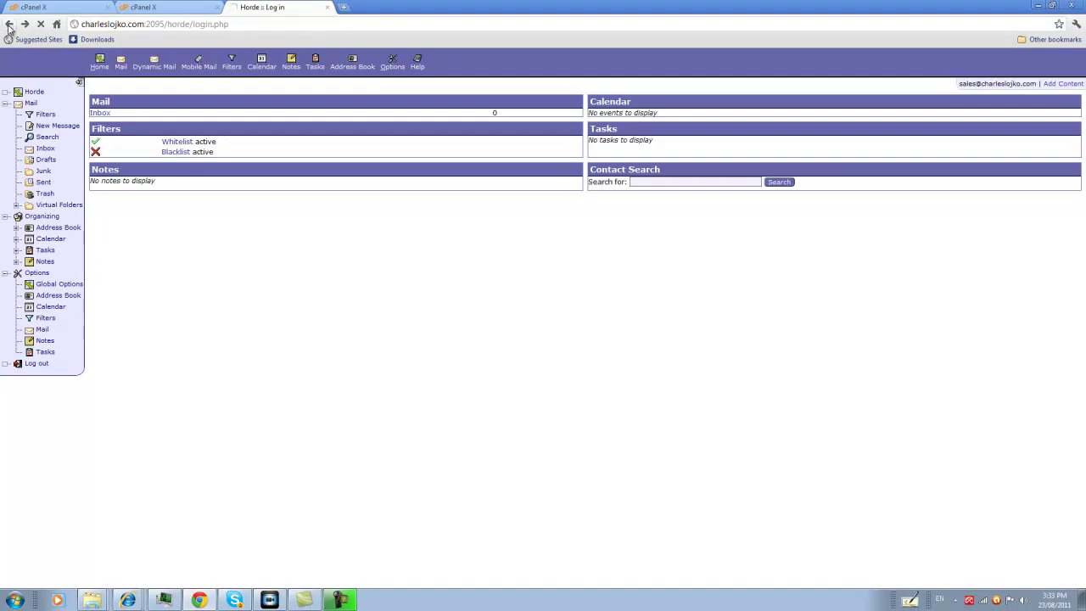
left_click(9, 26)
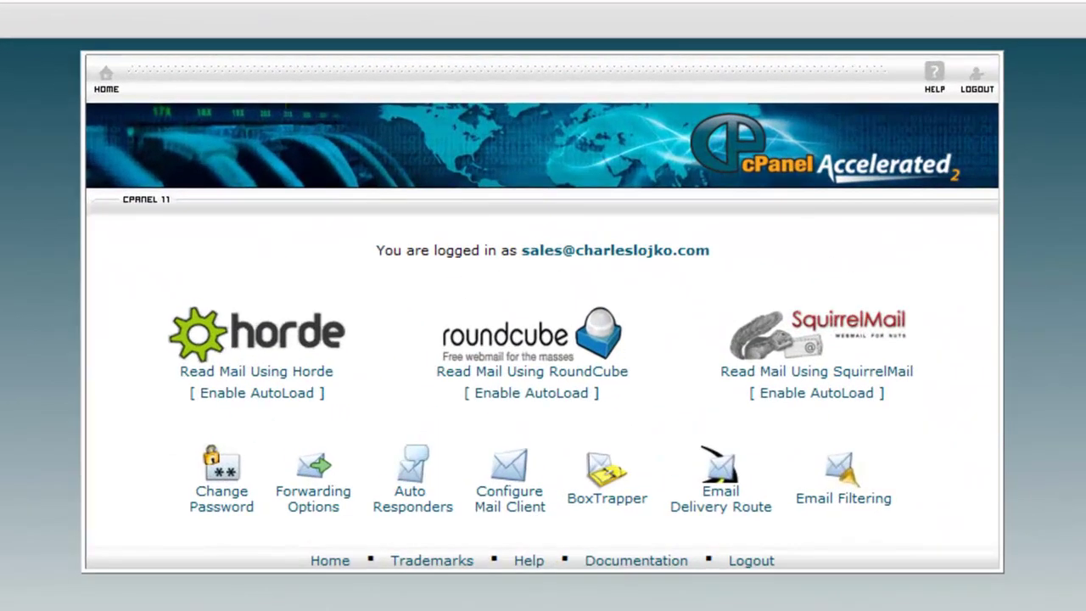